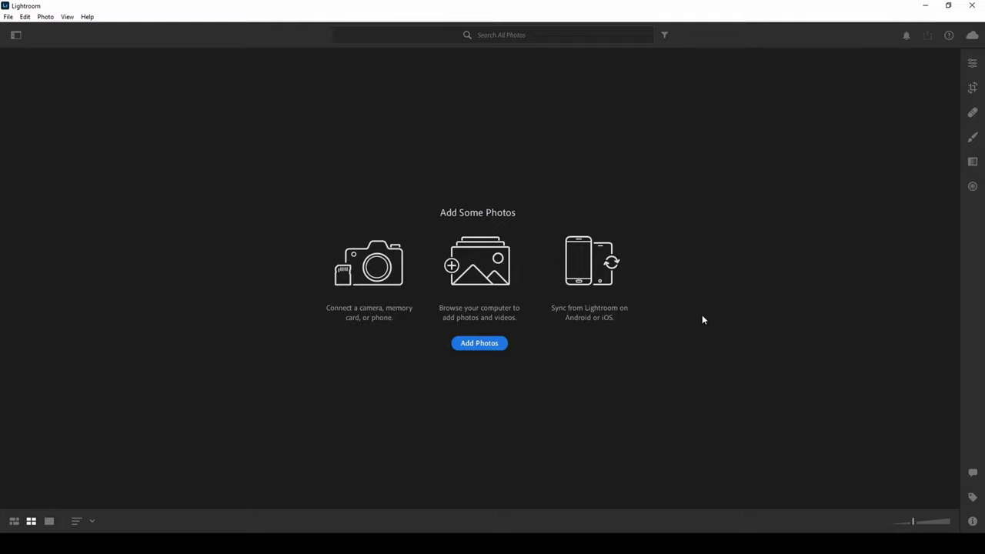
# Show the Photos panel, and open the file browser for adding photos and close it without importing.
pyautogui.click(482, 346)
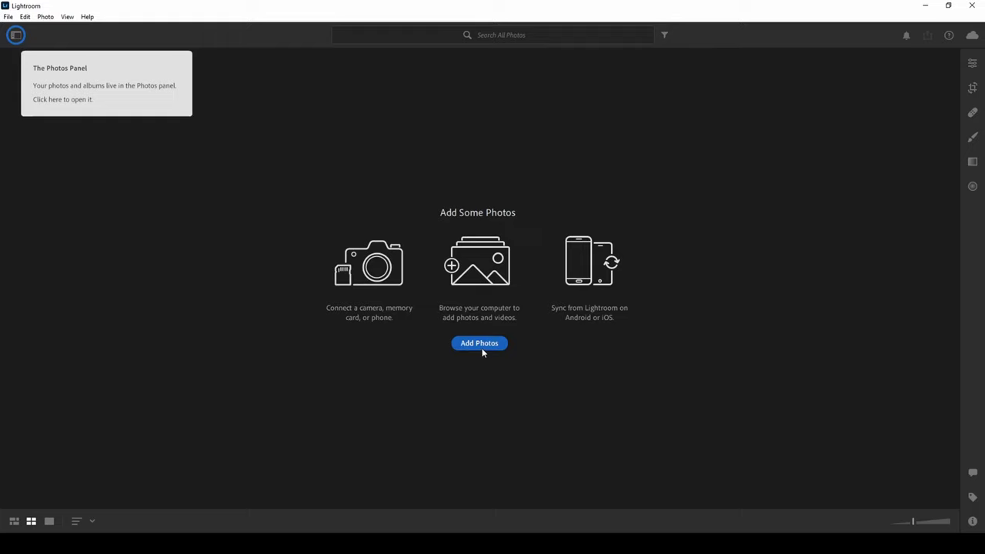
pyautogui.click(17, 35)
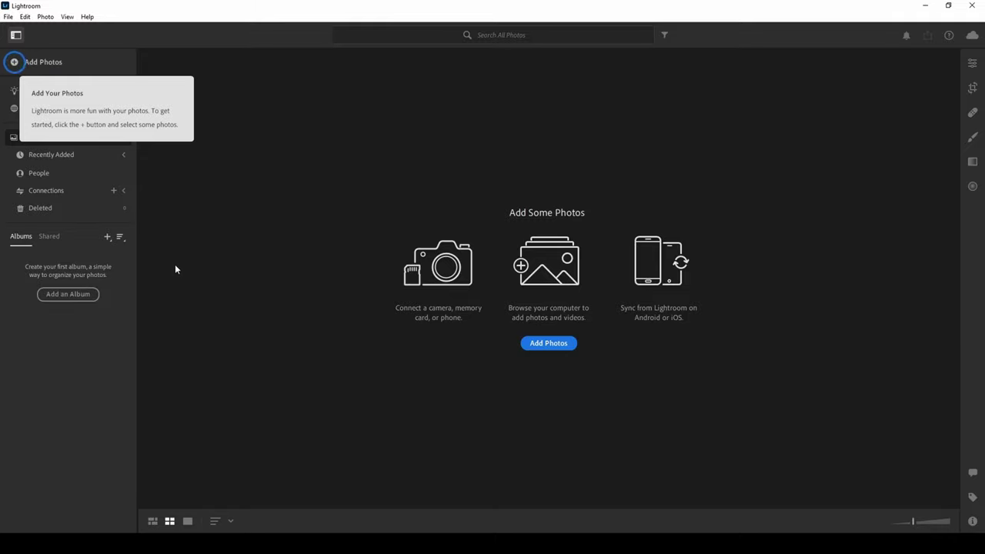
pyautogui.click(38, 62)
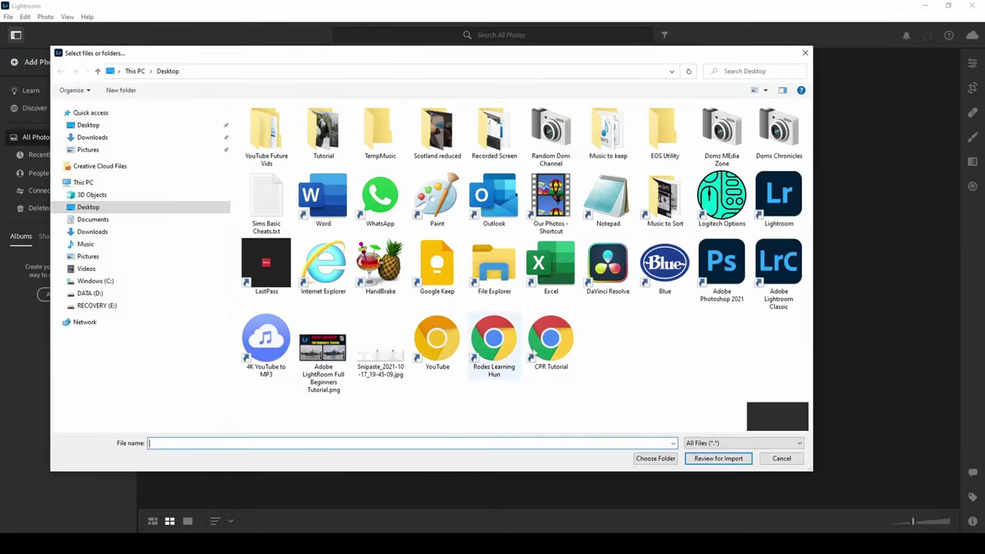
pyautogui.click(779, 460)
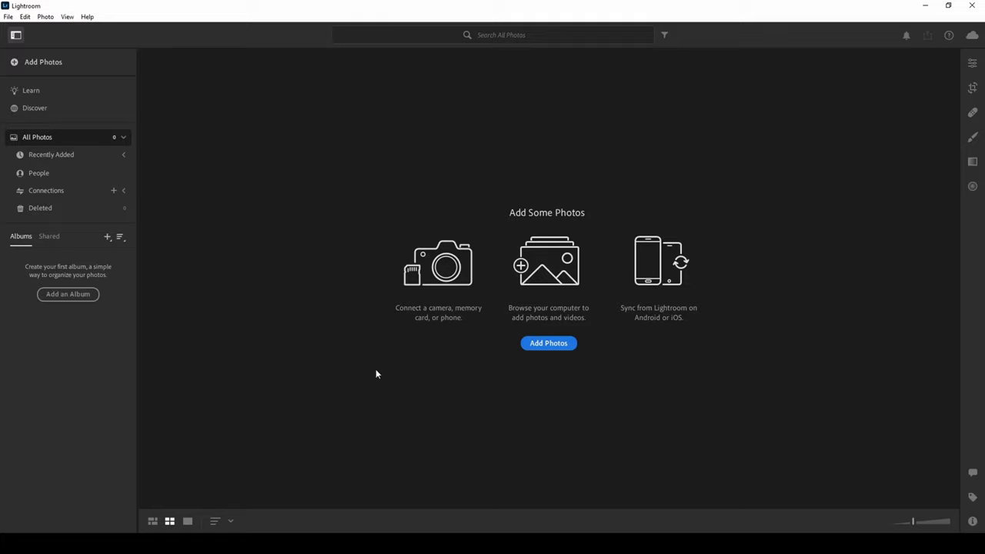
# Create a new album named "Day out in London".
pyautogui.click(66, 297)
pyautogui.click(107, 237)
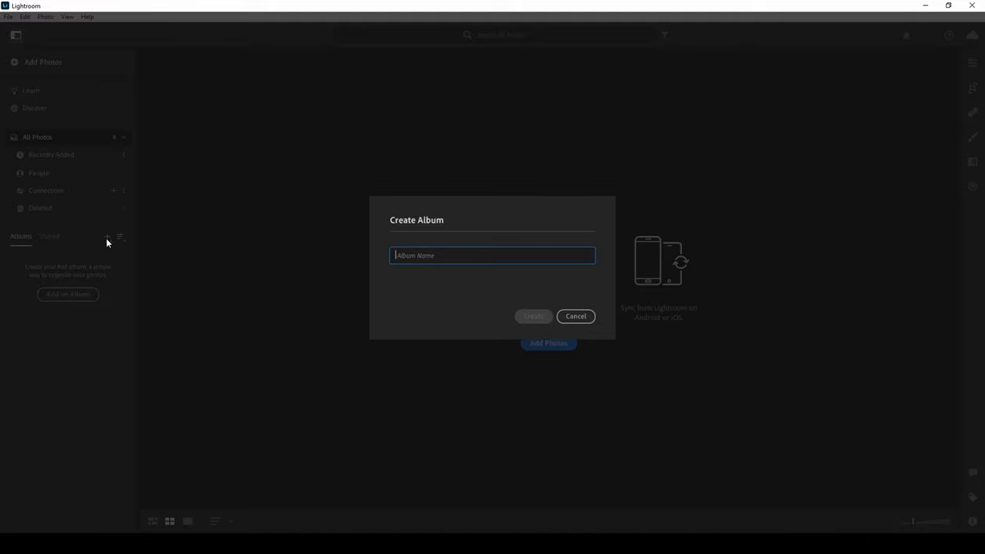
pyautogui.write('Day out in London')
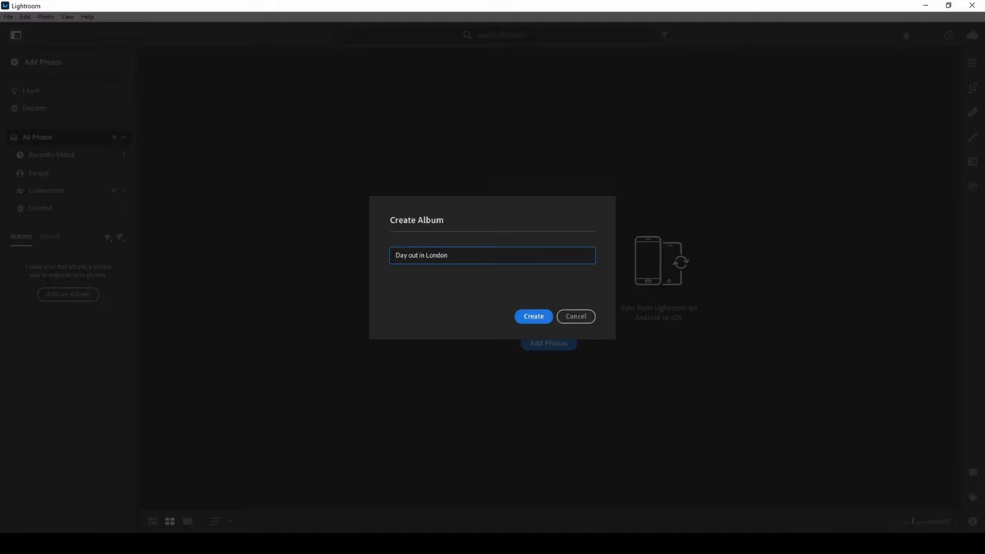
pyautogui.click(530, 320)
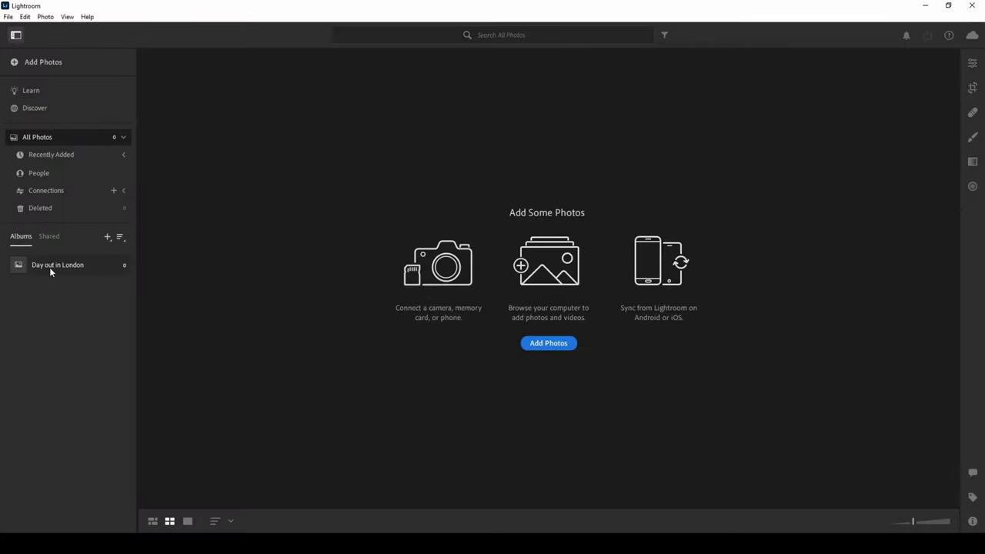
# Open the Day out in London album and bring all photos from the Desktop's Tutorial folder into import review.
pyautogui.click(50, 267)
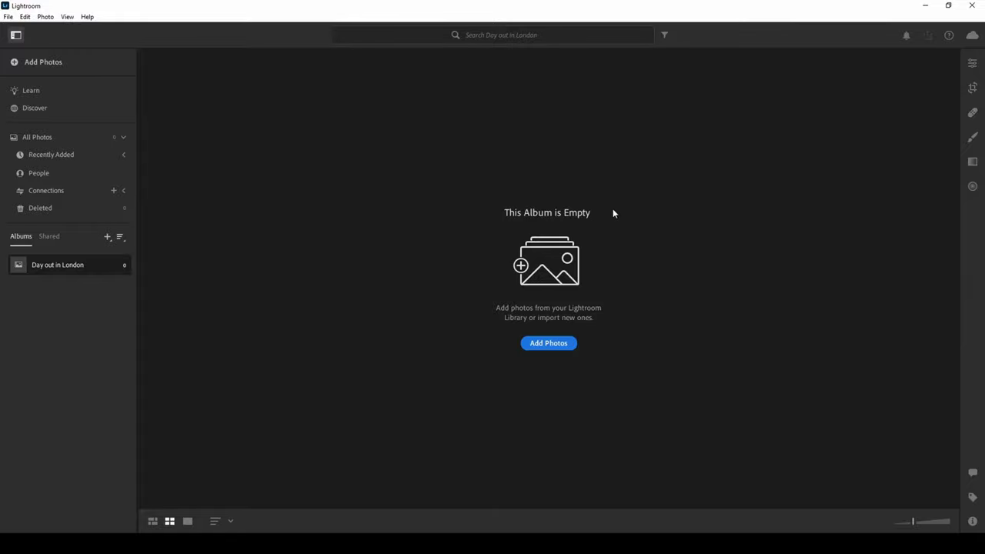
pyautogui.click(542, 344)
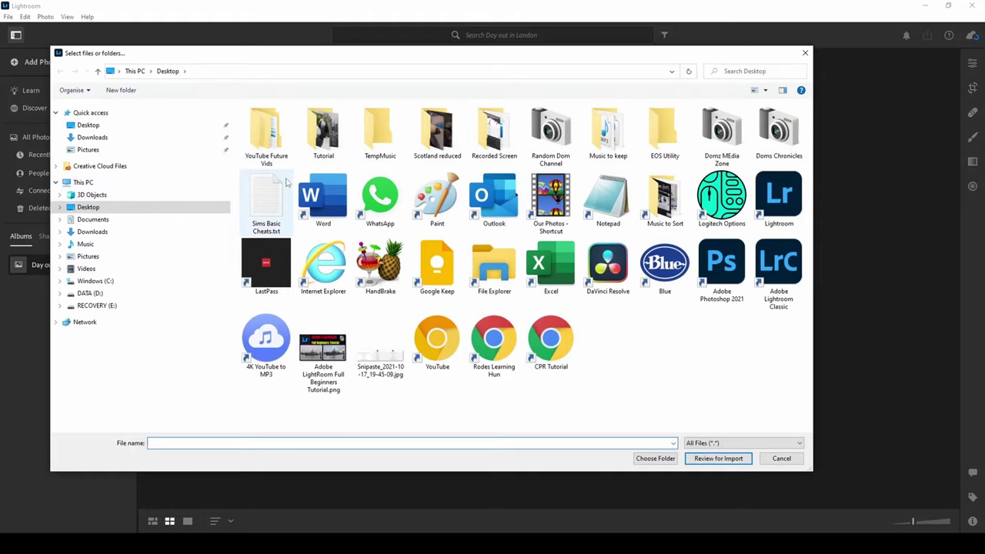
pyautogui.doubleClick(324, 131)
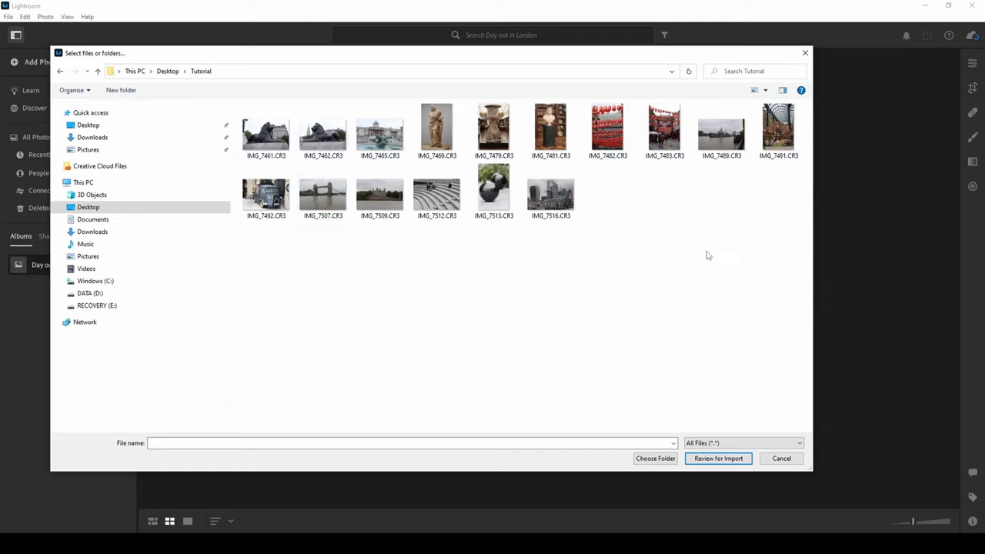
pyautogui.hotkey('ctrl', 'a')
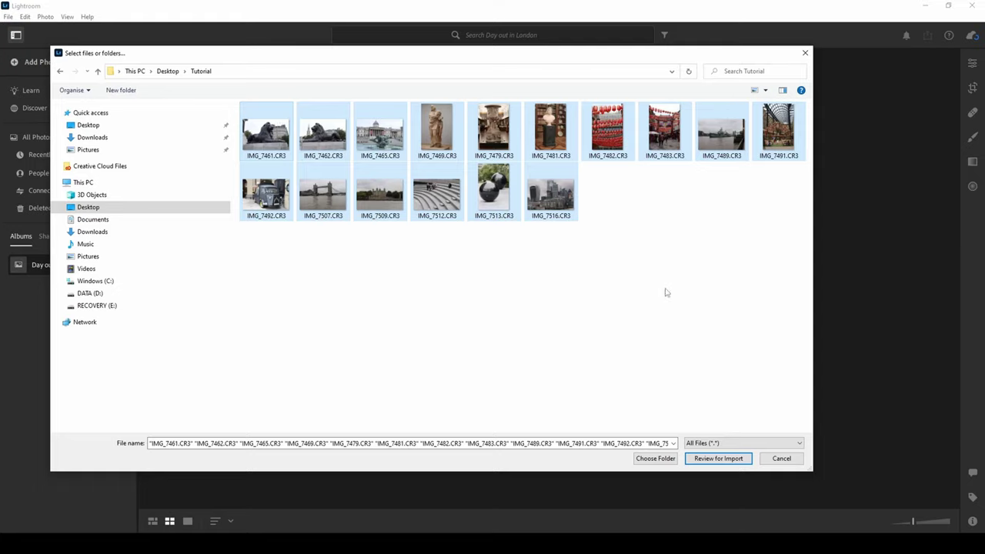
pyautogui.click(722, 459)
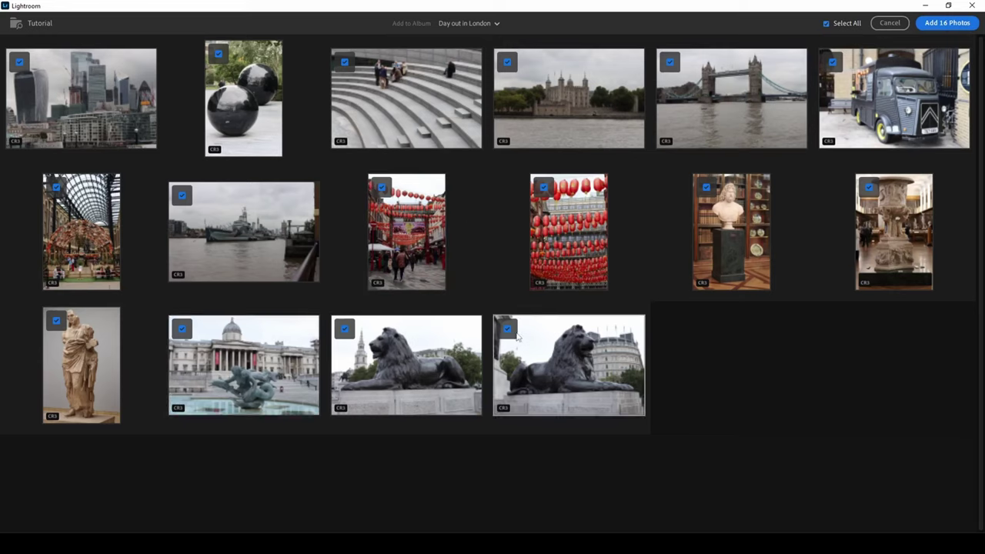
pyautogui.click(345, 329)
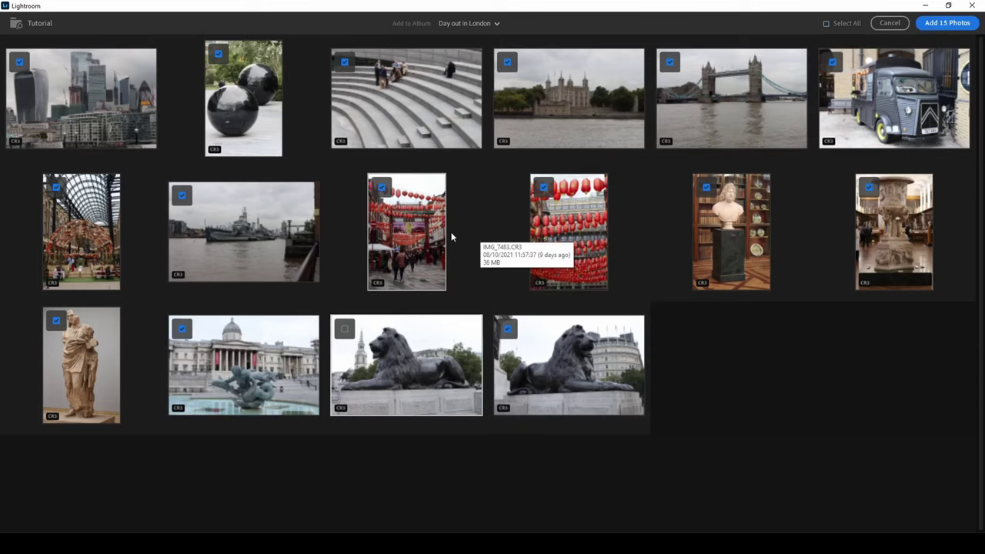
pyautogui.click(543, 187)
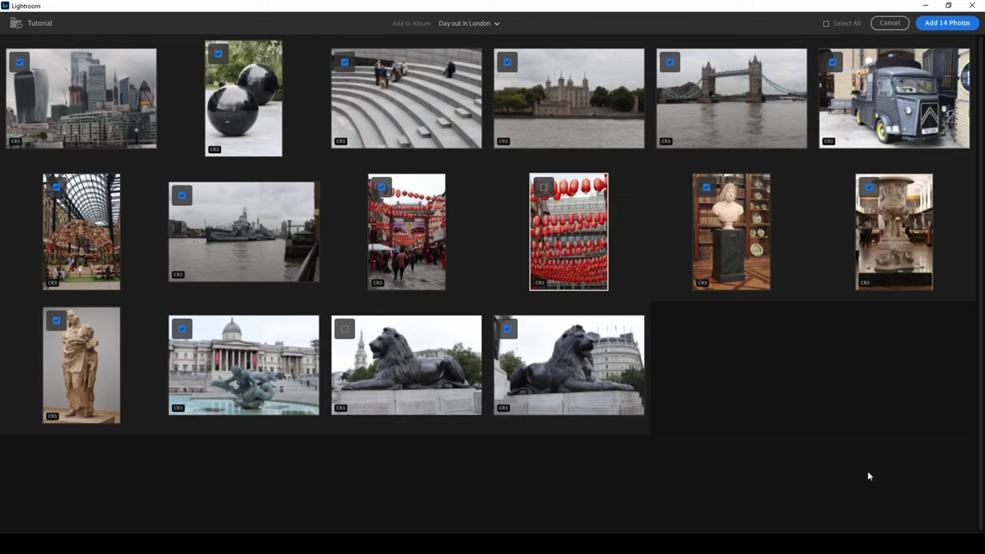
pyautogui.click(826, 23)
pyautogui.click(826, 23)
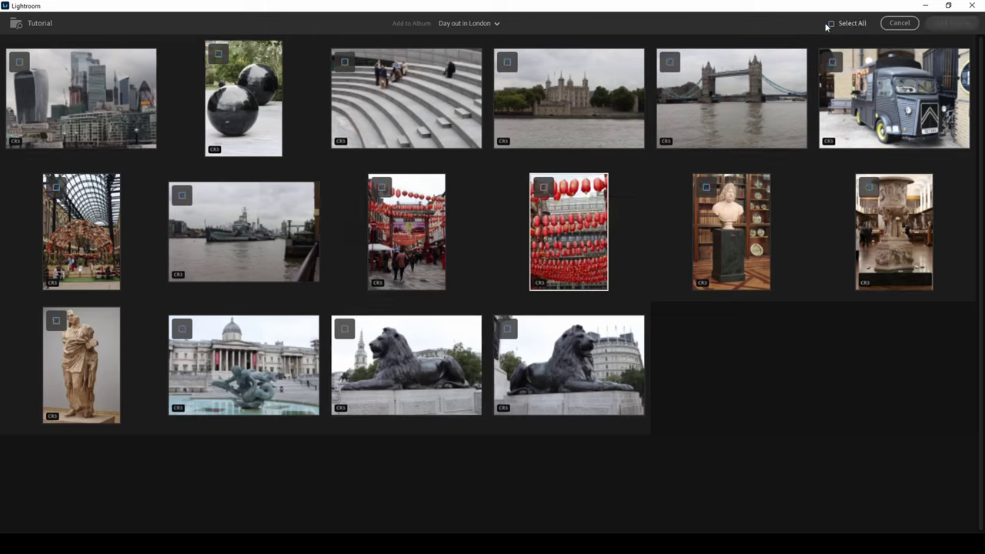
pyautogui.click(839, 24)
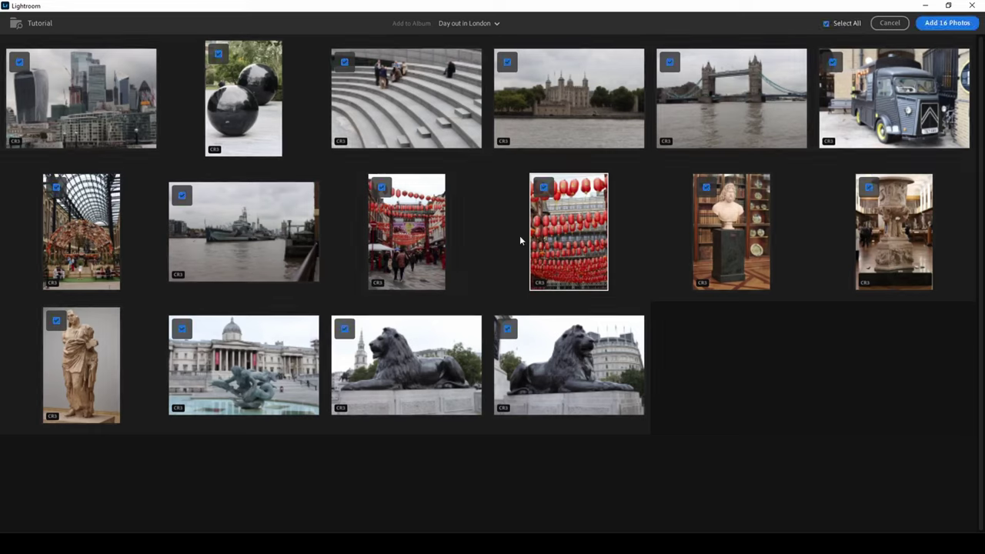
# Exclude the red lantern rows and the left-facing lion photo, and add the remaining 14 photos to the album.
pyautogui.click(543, 187)
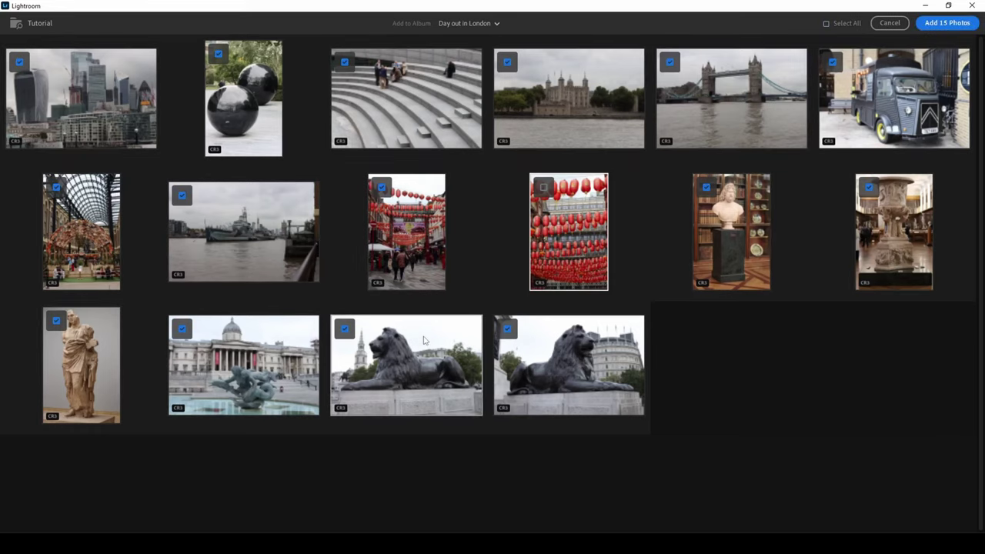
pyautogui.click(344, 330)
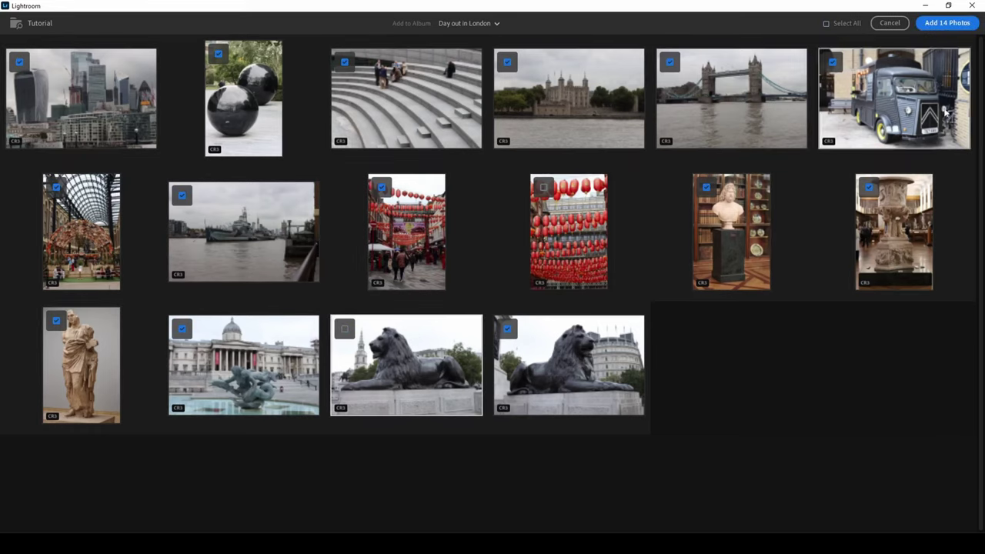
pyautogui.click(930, 24)
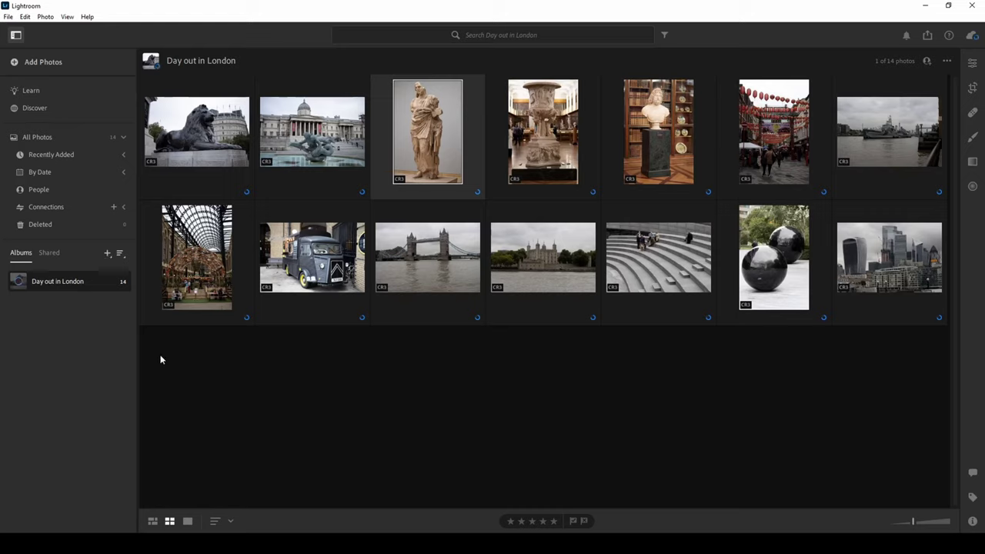
# Delete the photo of people on the curved stone steps from All Photos.
pyautogui.click(65, 137)
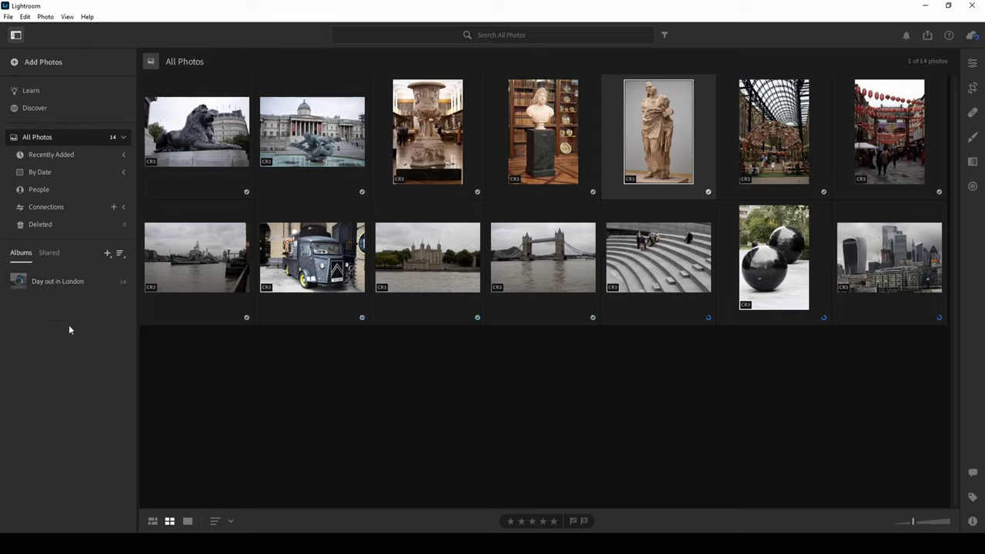
pyautogui.click(45, 139)
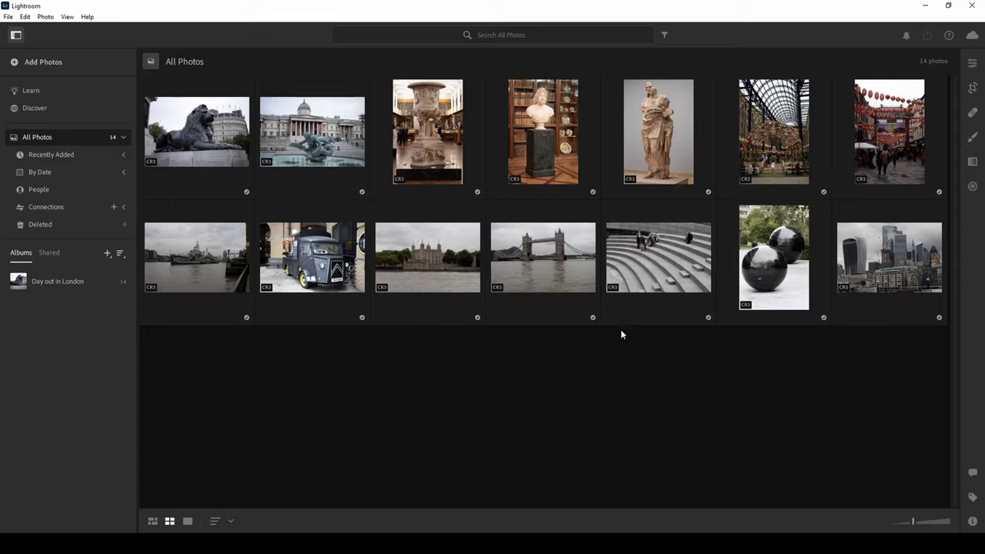
pyautogui.click(666, 280)
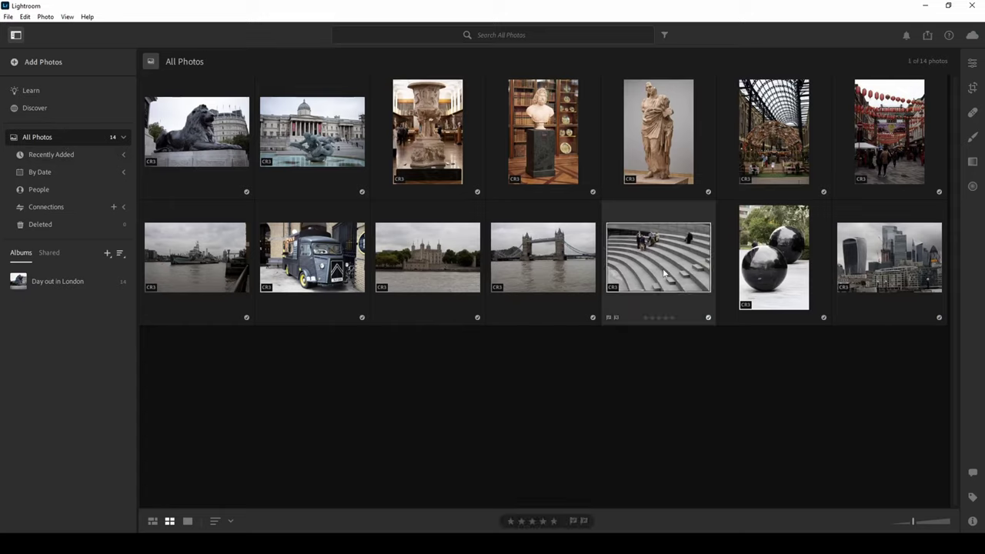
pyautogui.rightClick(661, 269)
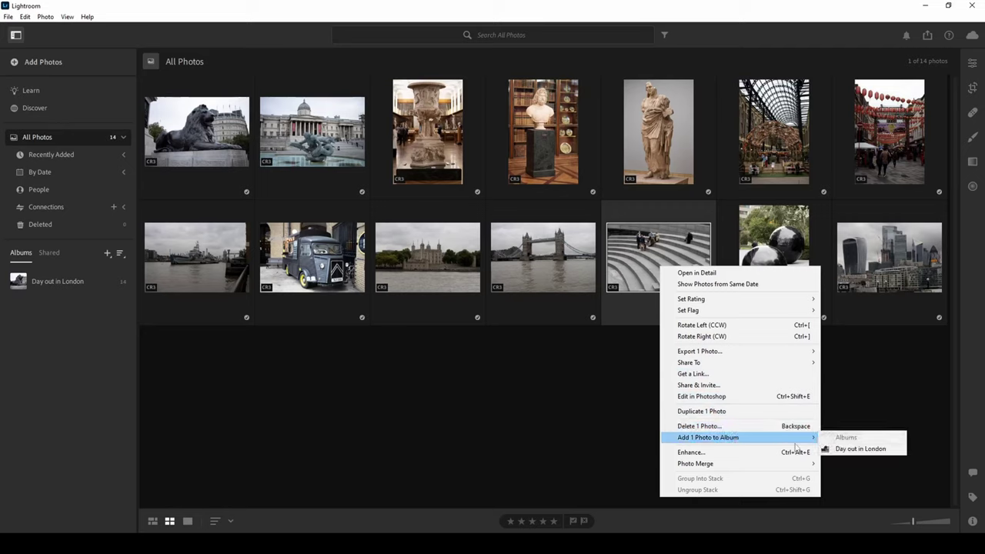
pyautogui.click(694, 428)
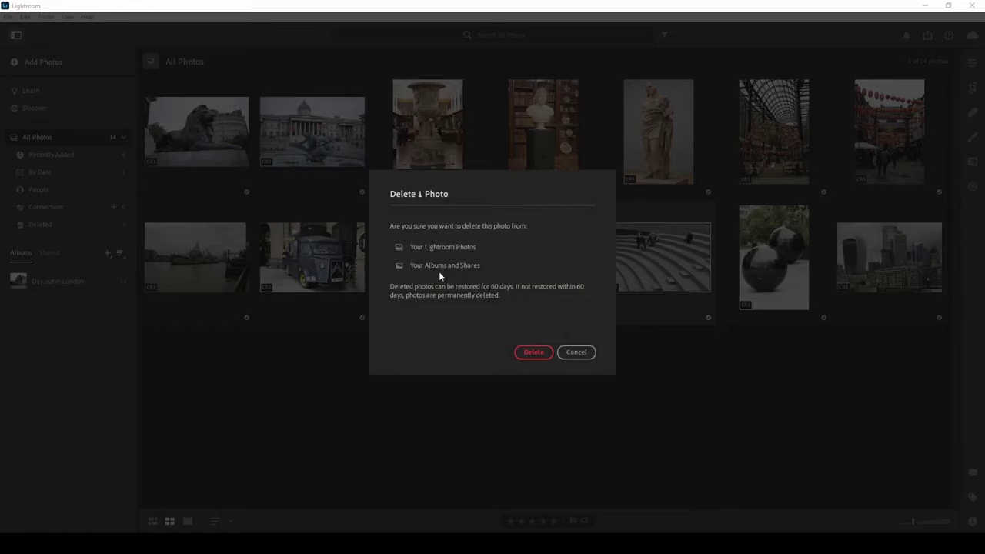
pyautogui.click(531, 354)
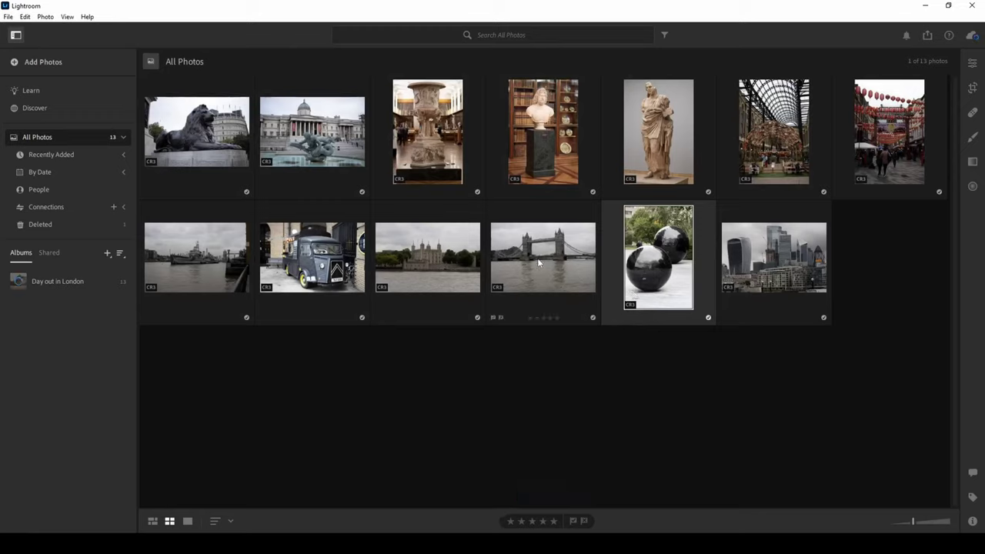
# Check the cloud storage and sync status, and compare the Photo Grid with the Square Grid layout.
pyautogui.click(972, 36)
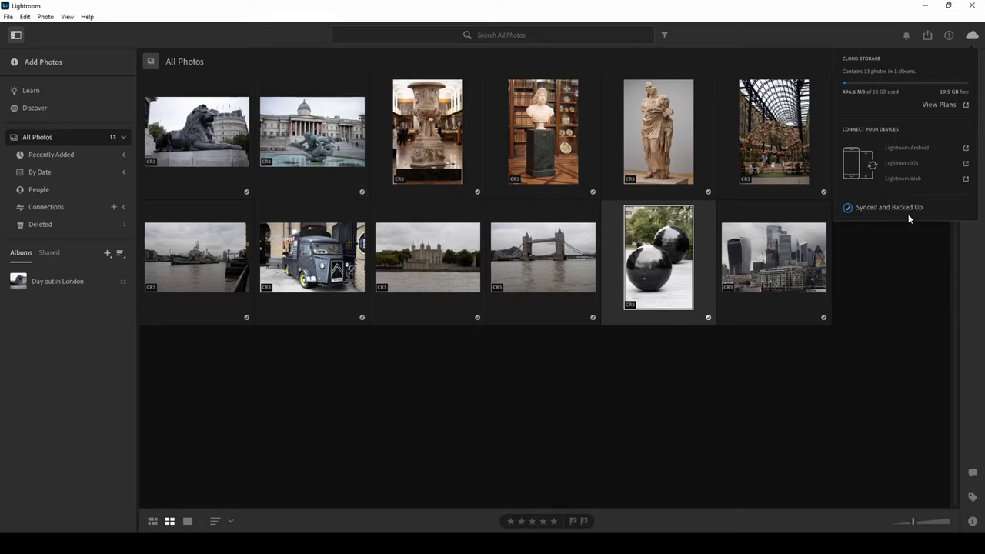
pyautogui.click(518, 400)
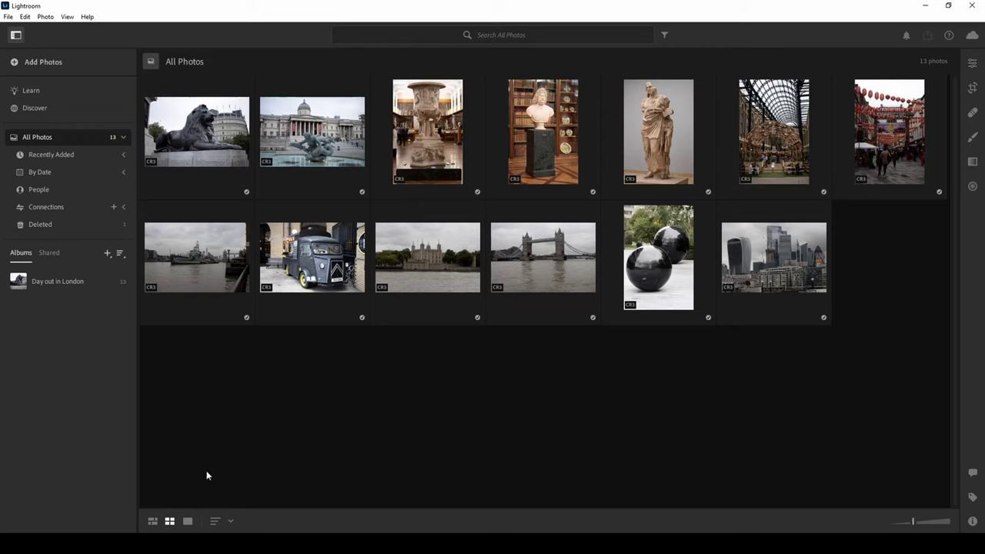
pyautogui.click(152, 523)
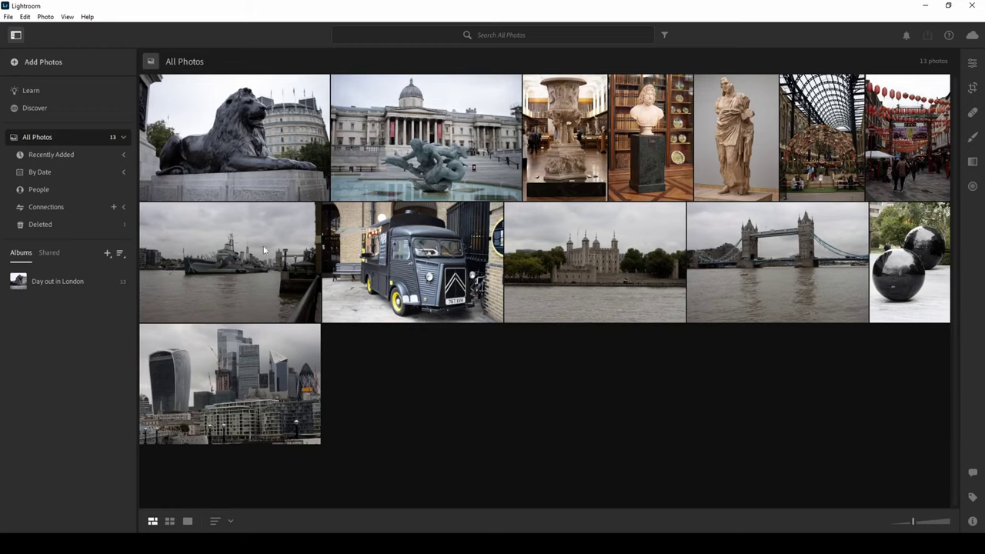
pyautogui.click(169, 523)
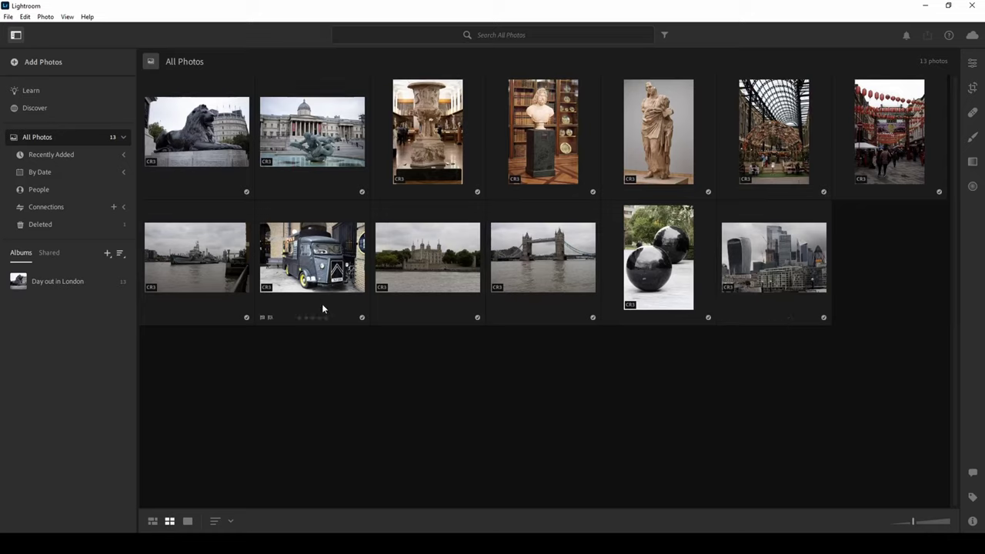
# Rate the vintage van five stars, the Tower of London four, Tower Bridge five and the black spheres two.
pyautogui.click(327, 318)
pyautogui.click(435, 318)
pyautogui.click(651, 319)
# Show the Info panel and select the lion statue photo to view its camera details and metadata.
pyautogui.click(67, 17)
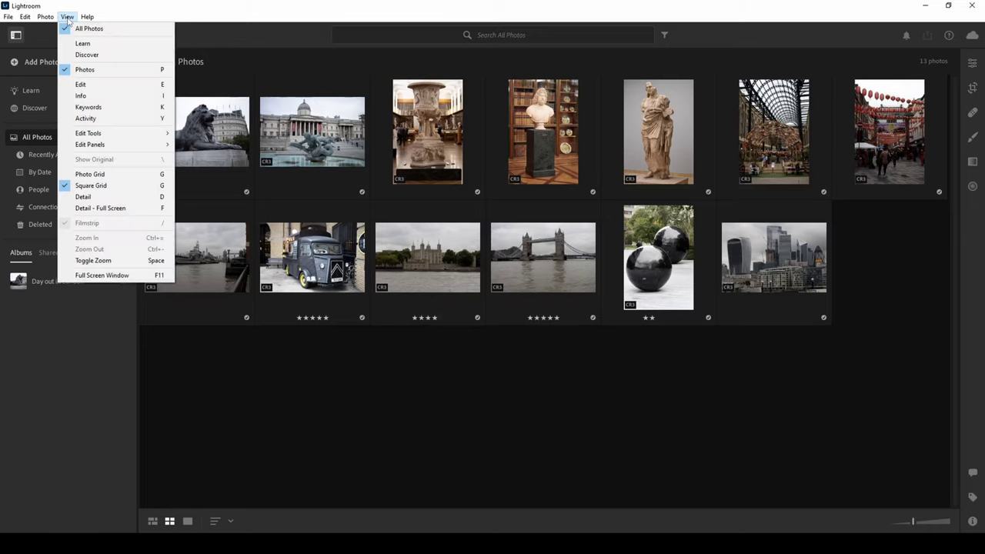
pyautogui.click(91, 98)
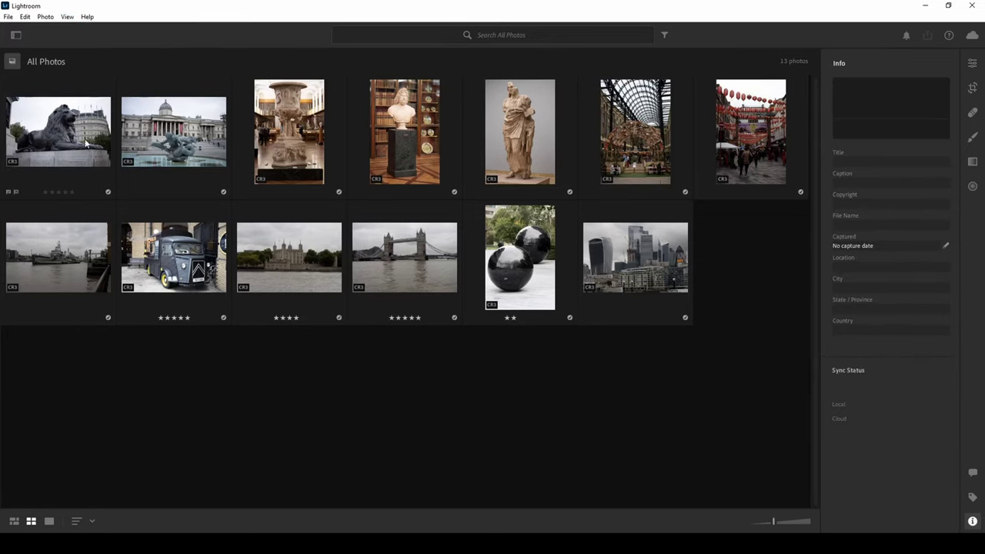
pyautogui.click(97, 153)
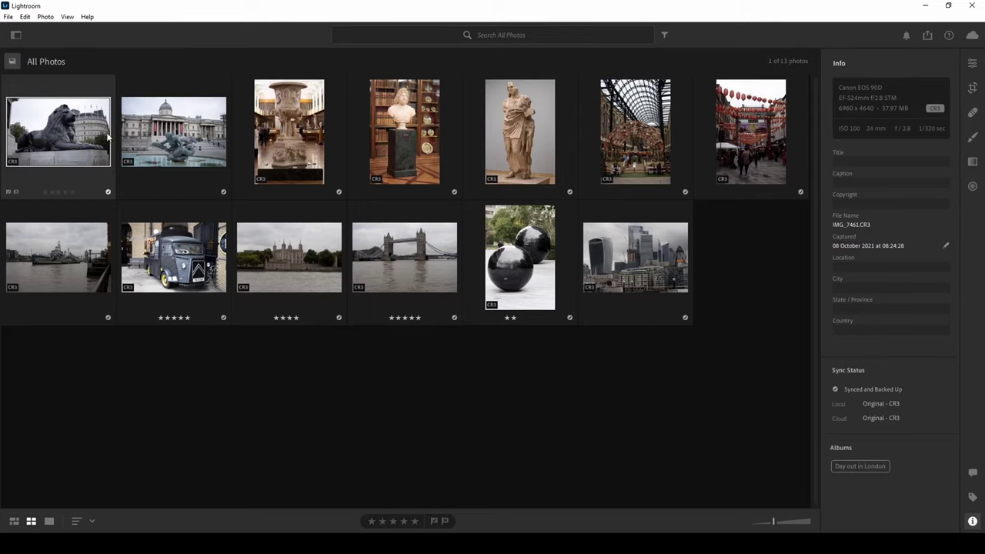
# Look through the view options and hide the Info panel.
pyautogui.click(73, 22)
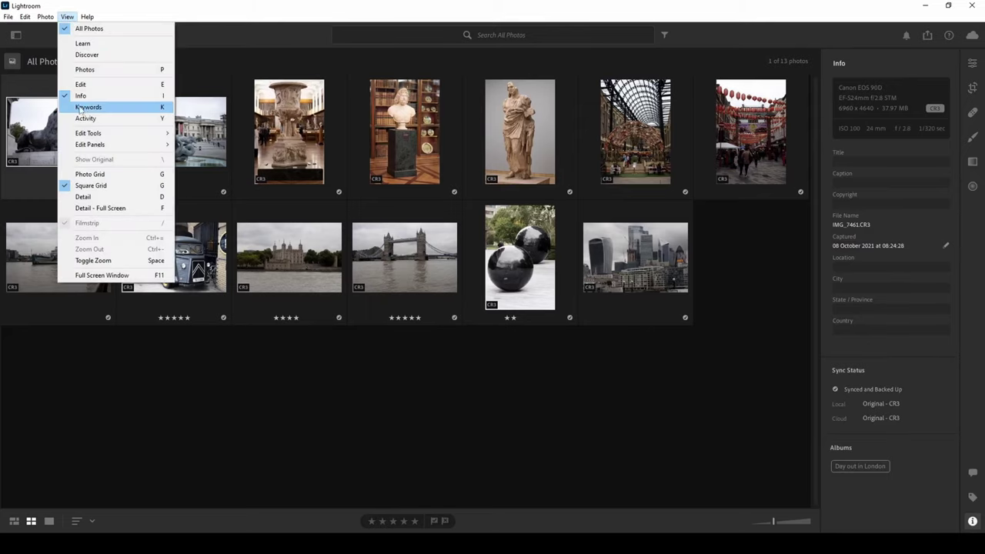
pyautogui.click(237, 412)
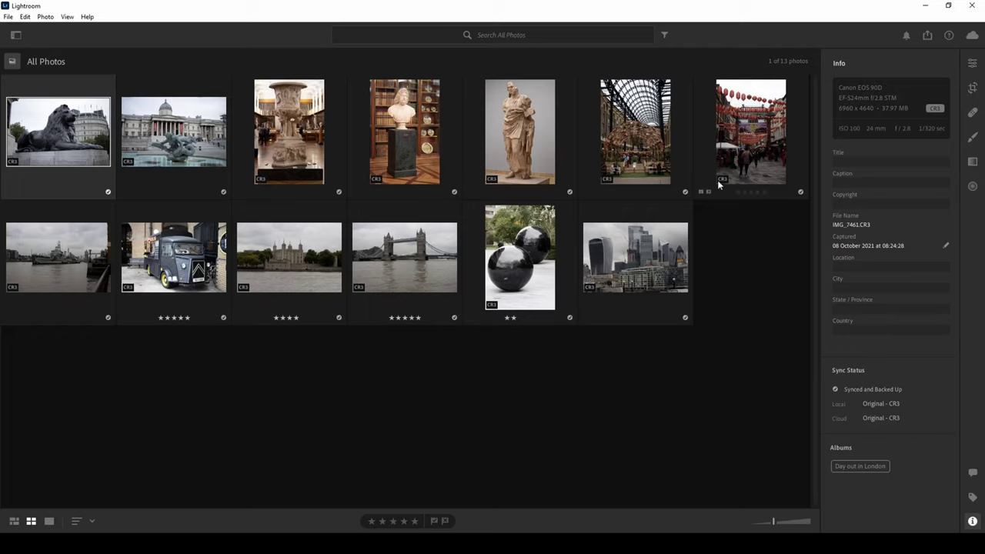
pyautogui.click(67, 16)
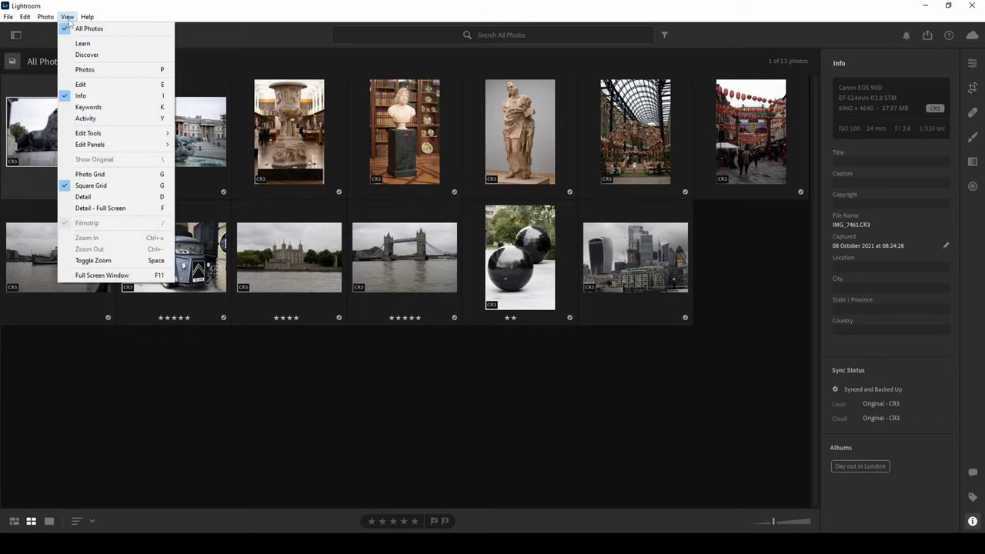
pyautogui.click(84, 94)
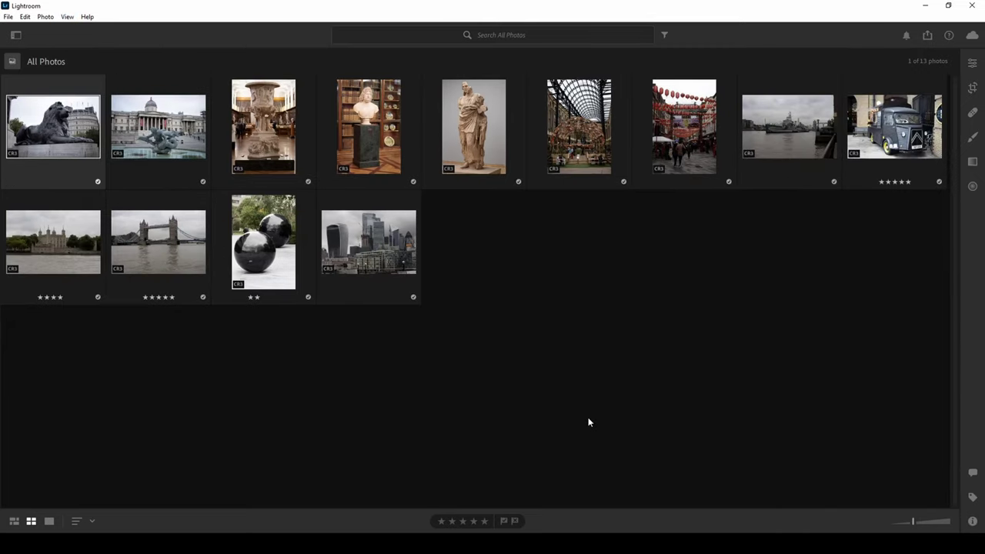
# Browse photos in Detail view from the lion statue to the glass-roofed arcade, checking the context options on the standing statue photo.
pyautogui.click(49, 521)
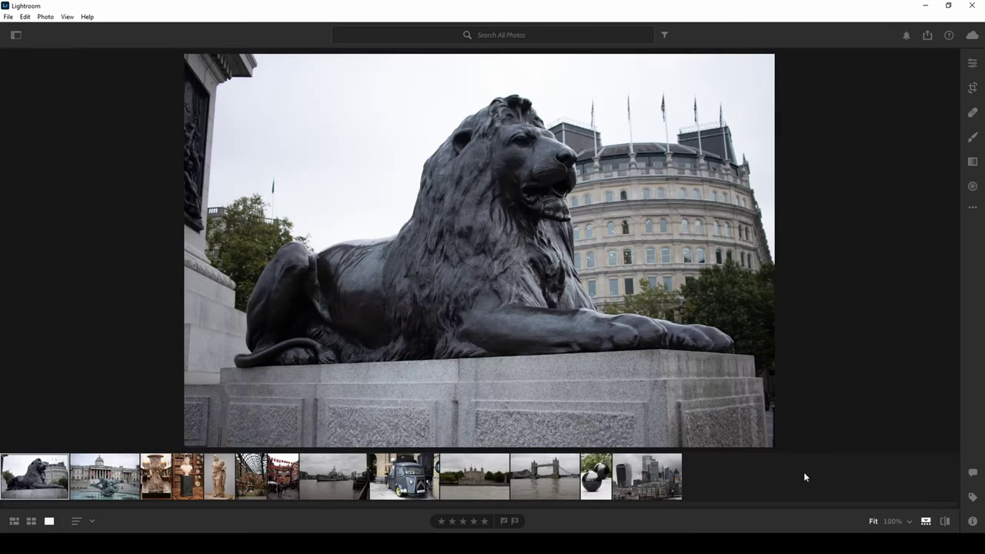
pyautogui.click(92, 485)
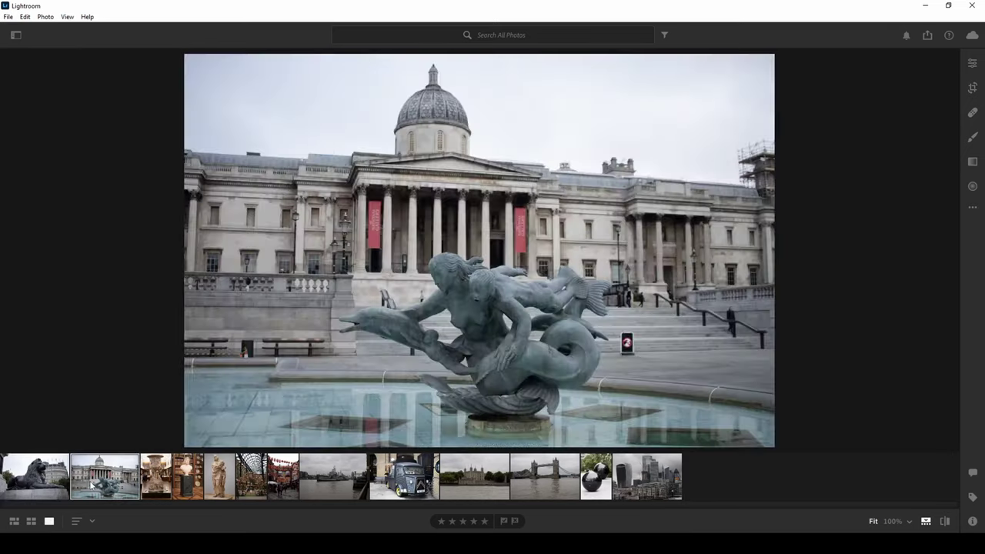
pyautogui.click(167, 480)
pyautogui.click(189, 483)
pyautogui.click(216, 490)
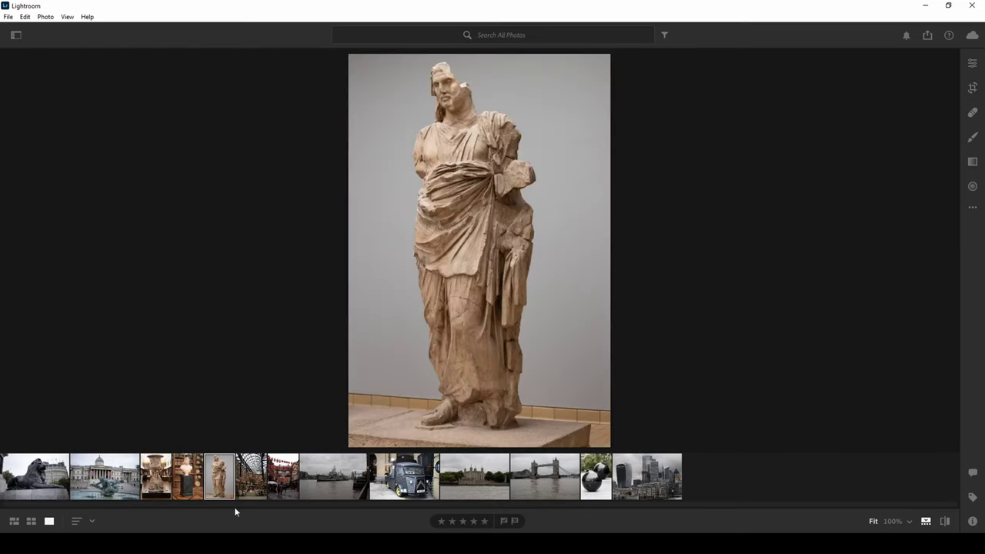
pyautogui.rightClick(467, 318)
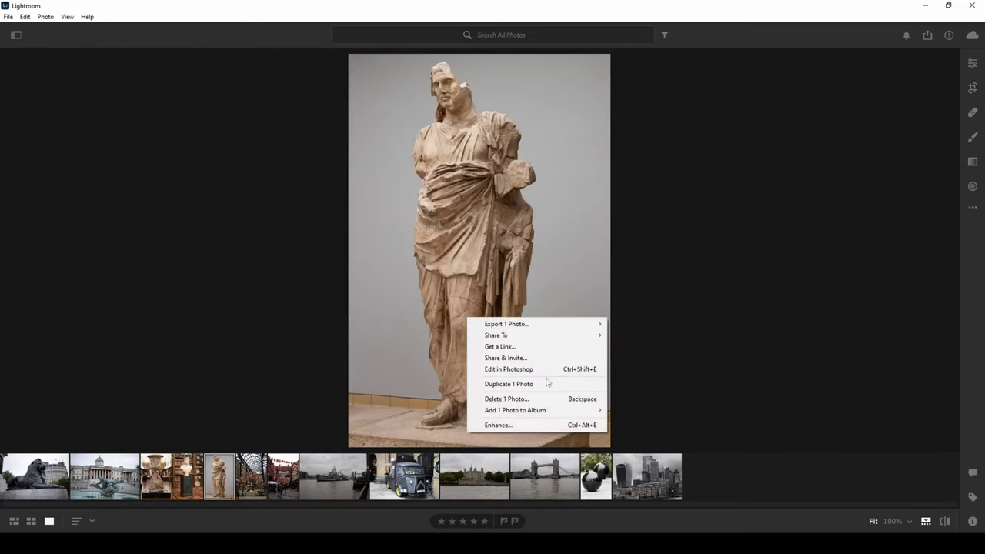
pyautogui.click(249, 479)
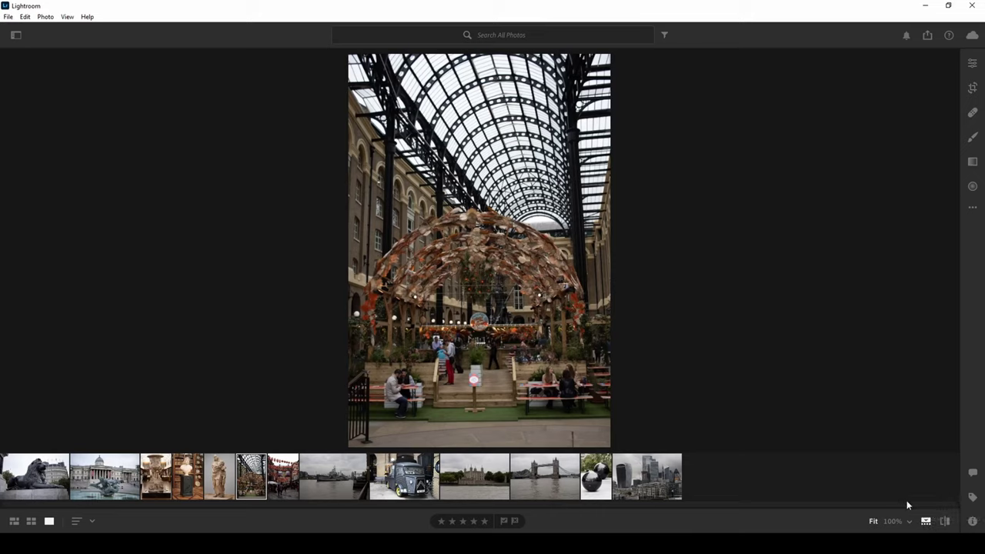
# Hide the filmstrip, advance two photos to the warship on the river, and show the filmstrip again.
pyautogui.click(925, 521)
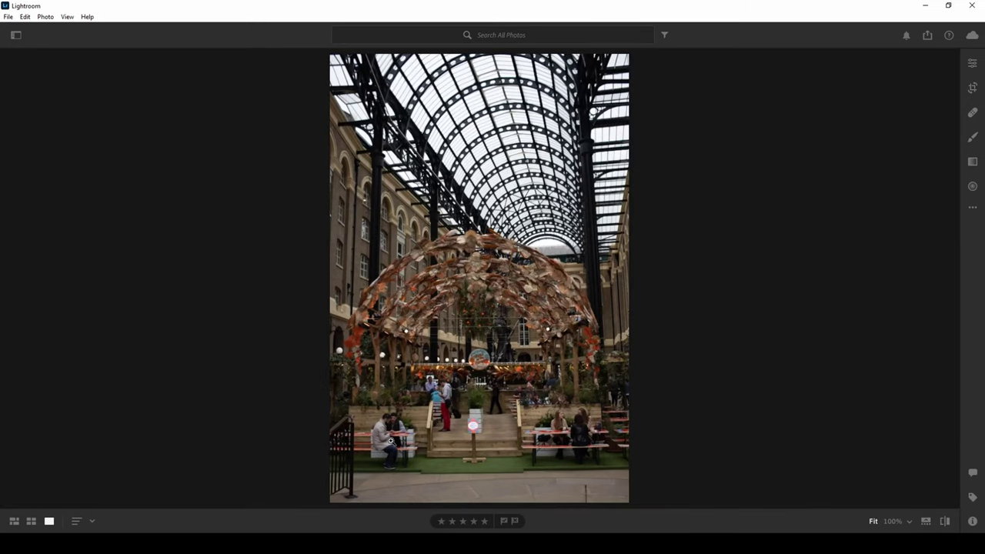
pyautogui.press('Right')
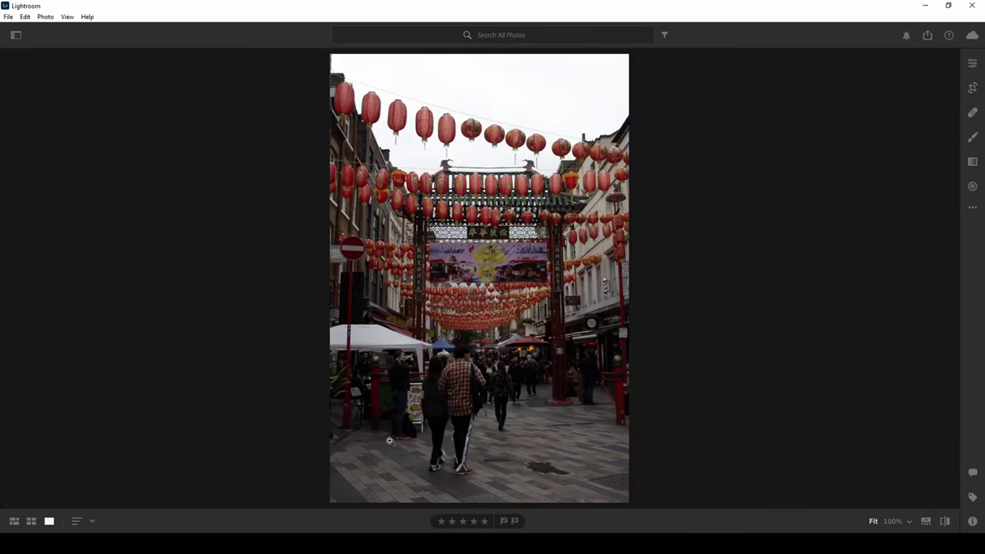
pyautogui.press('Right')
pyautogui.click(927, 523)
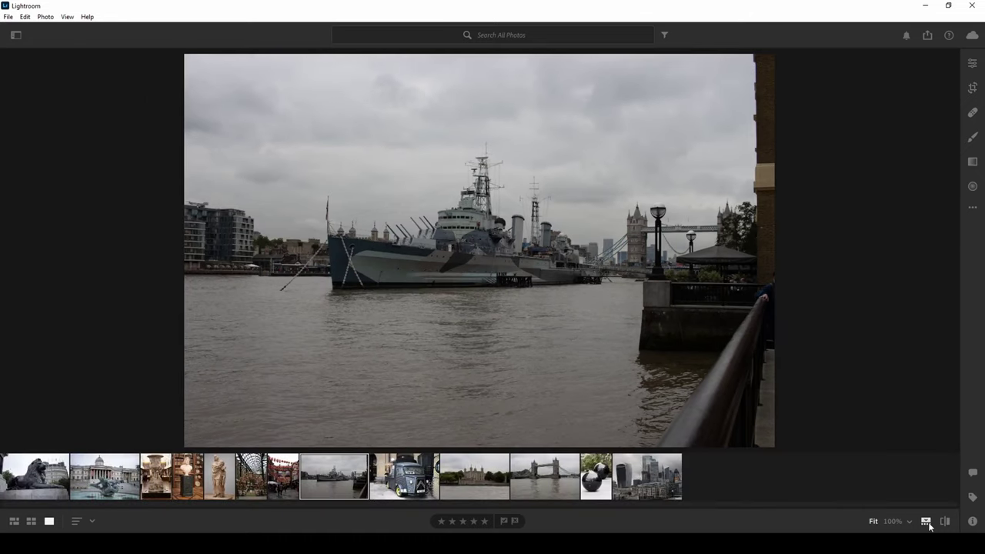
# Return to the Square Grid, enlarge the thumbnails to six per row and clear the photo selection.
pyautogui.click(31, 521)
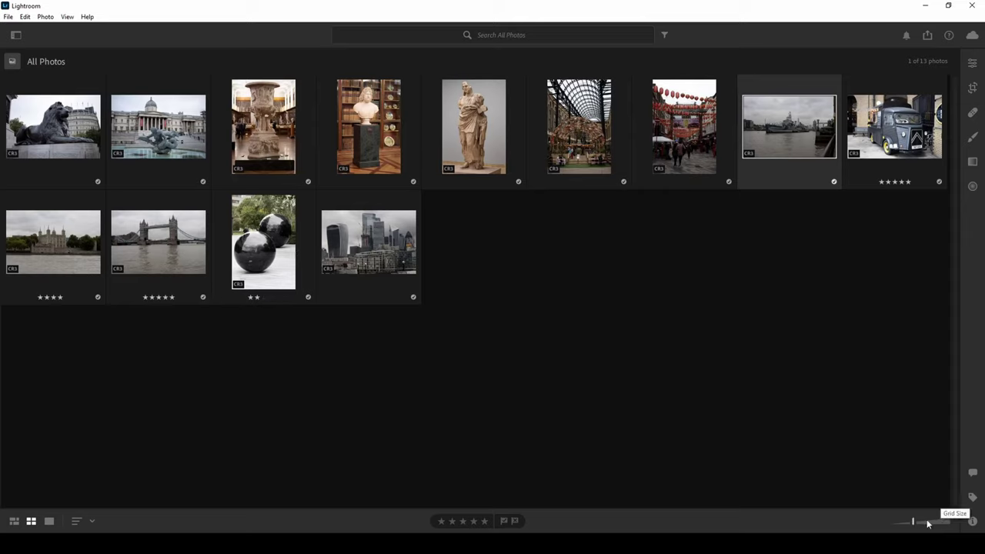
pyautogui.moveTo(914, 523); pyautogui.dragTo(942, 524)
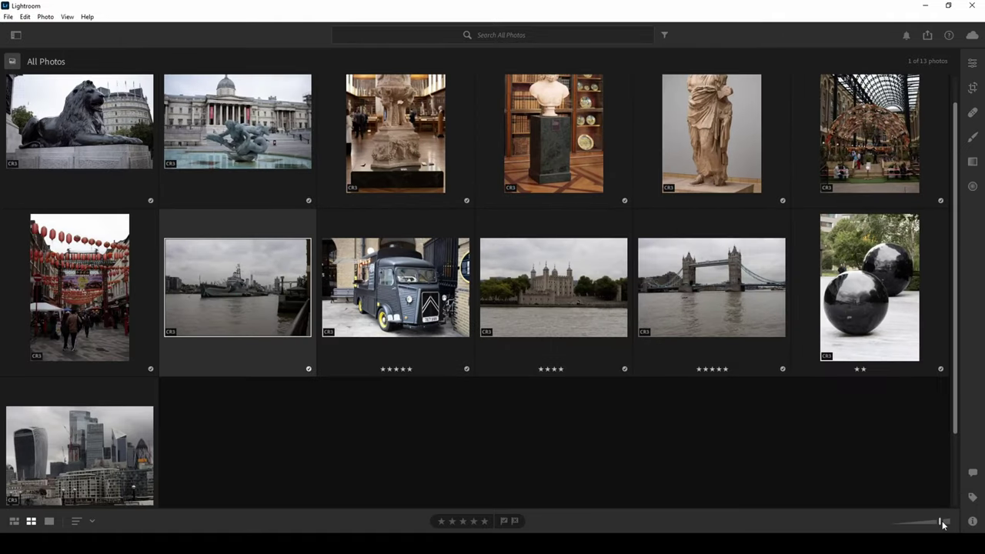
pyautogui.moveTo(945, 525); pyautogui.dragTo(955, 520)
pyautogui.moveTo(957, 260); pyautogui.dragTo(956, 217)
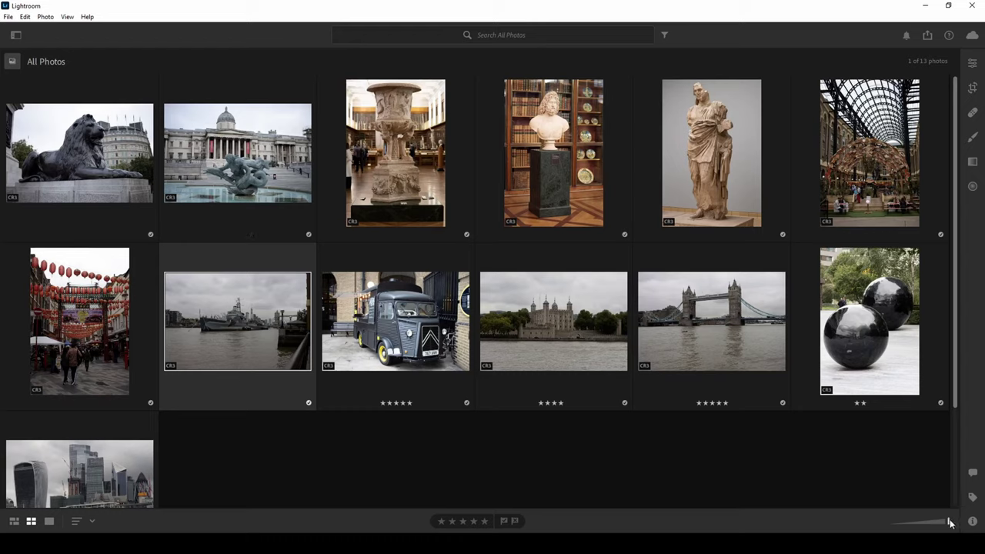
pyautogui.moveTo(949, 523); pyautogui.dragTo(938, 523)
pyautogui.click(392, 449)
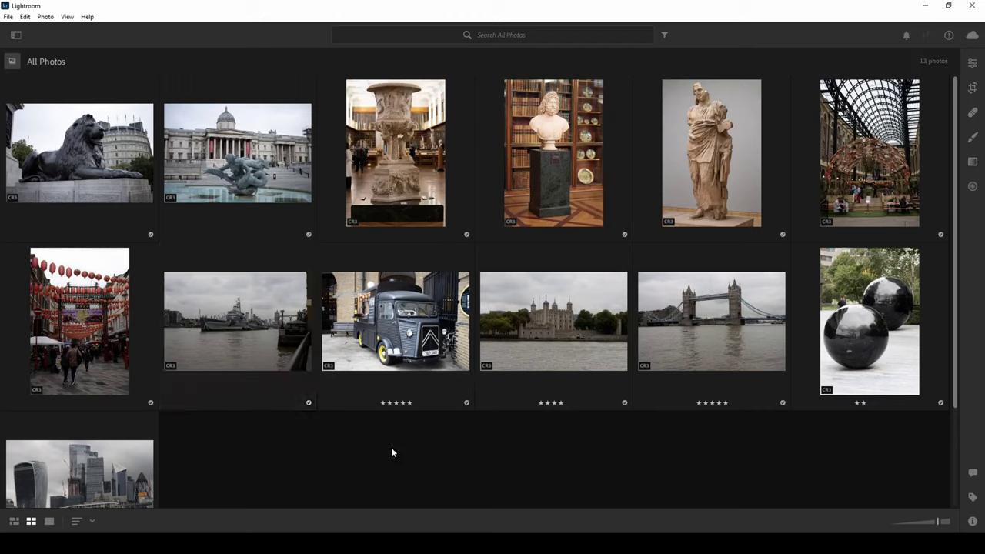
# Sort All Photos by Star Rating and review the available sort options.
pyautogui.click(87, 523)
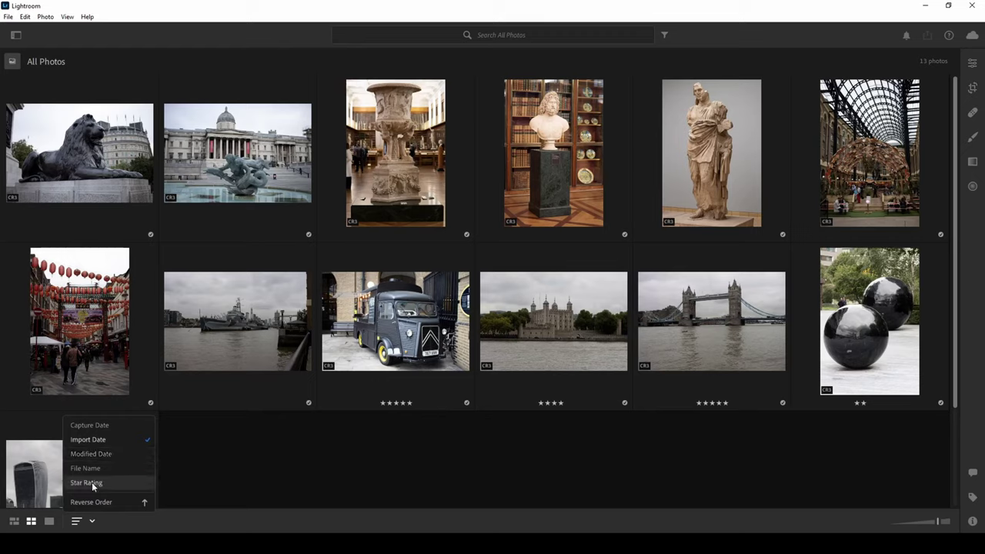
pyautogui.click(341, 446)
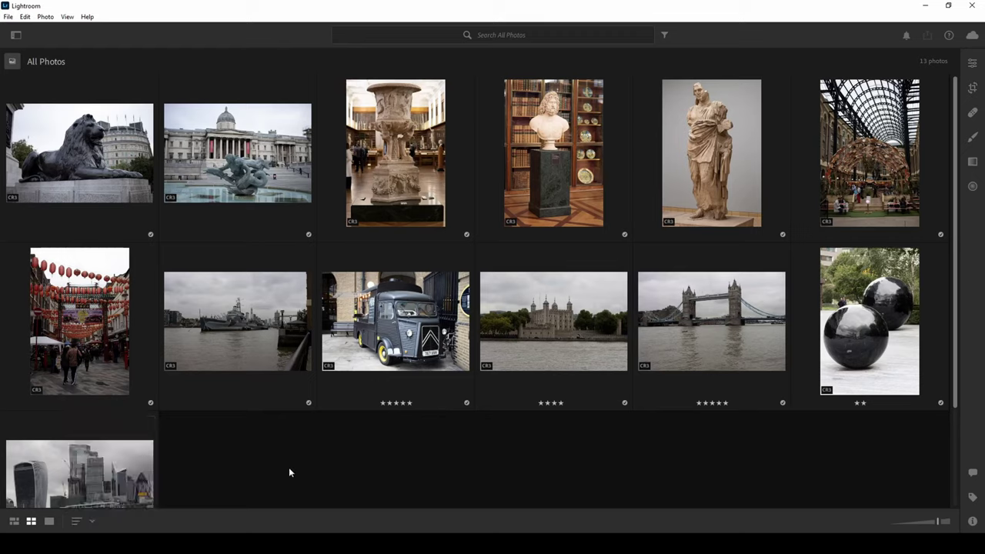
pyautogui.click(89, 527)
pyautogui.click(93, 491)
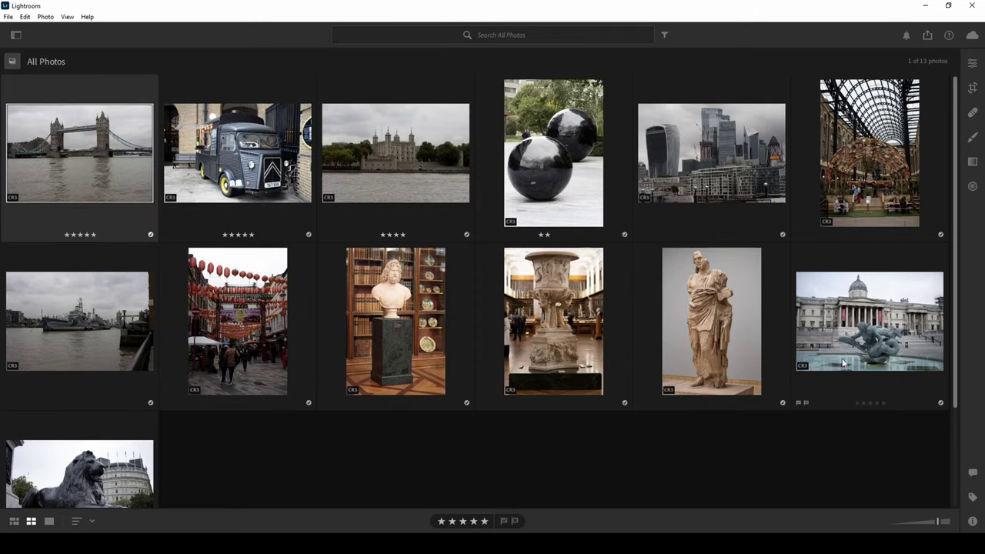
pyautogui.click(93, 521)
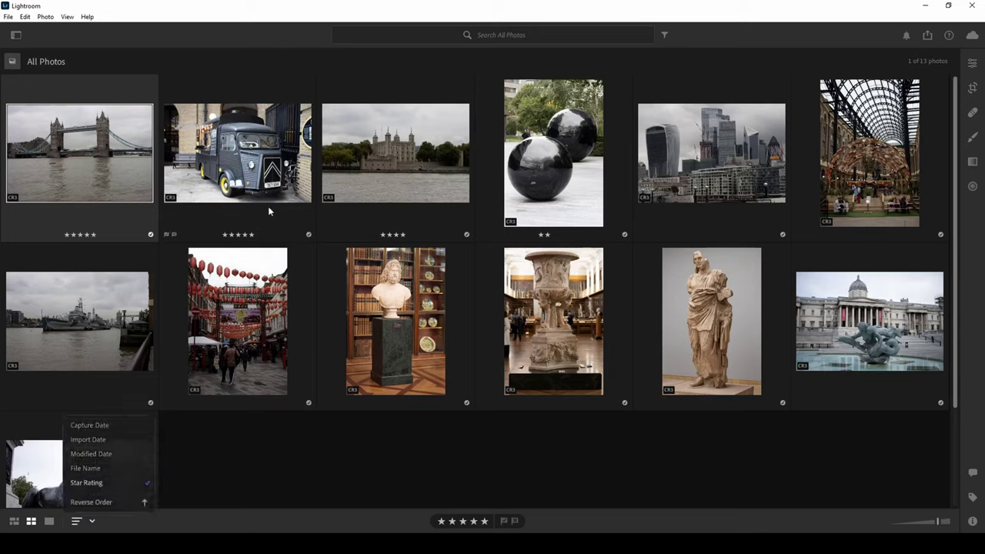
pyautogui.press('Escape')
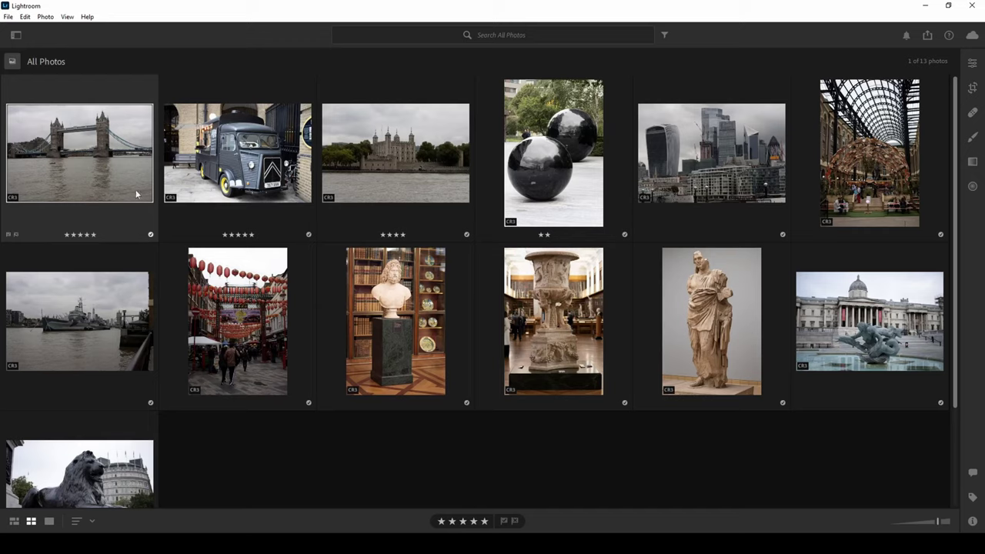
# Examine the export and share options for the Tower Bridge photo, including the file commands for exporting and editing in Photoshop.
pyautogui.click(927, 39)
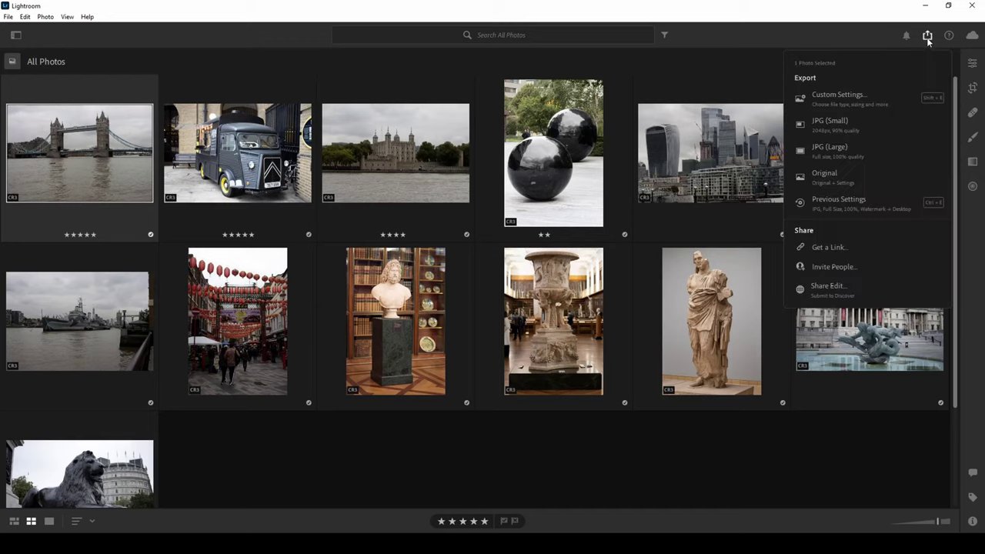
pyautogui.click(112, 115)
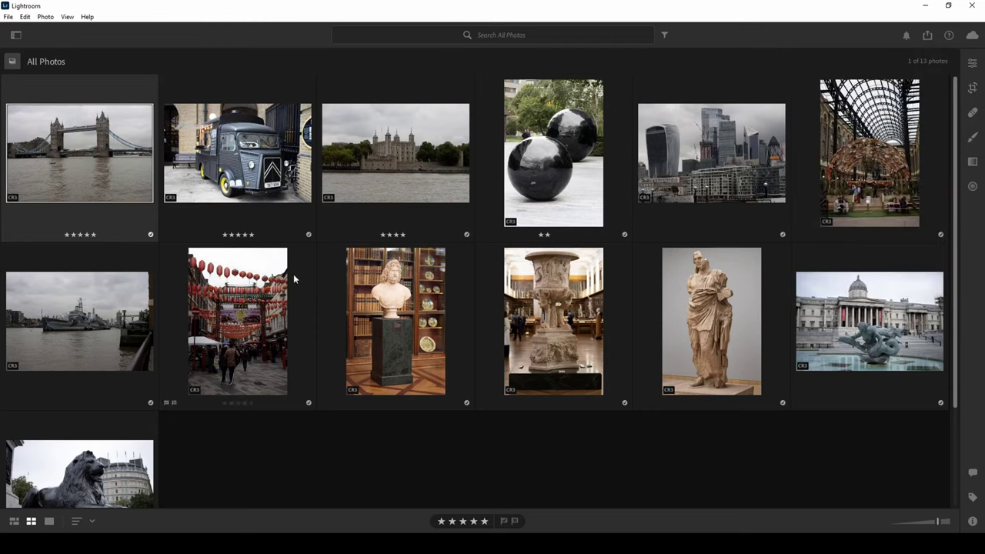
pyautogui.click(928, 37)
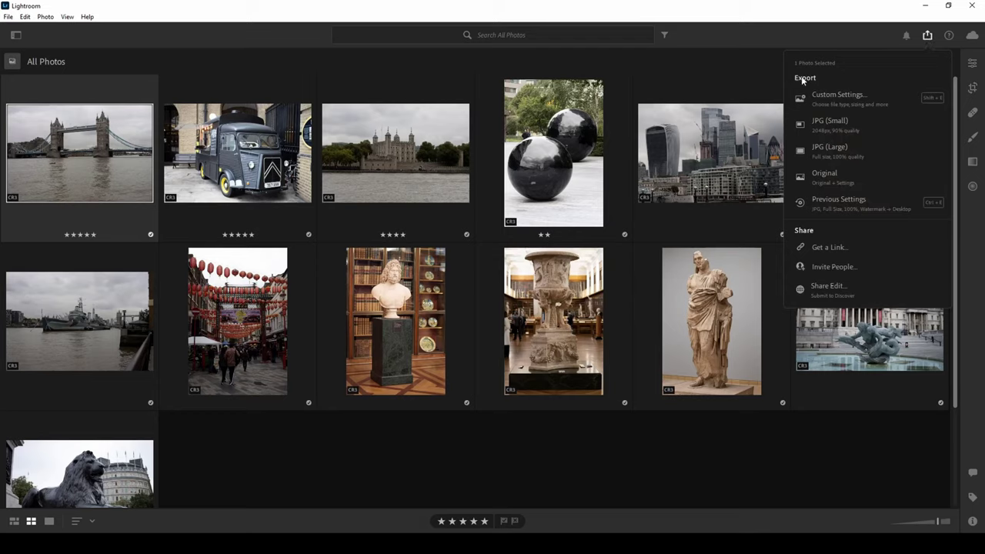
pyautogui.click(845, 148)
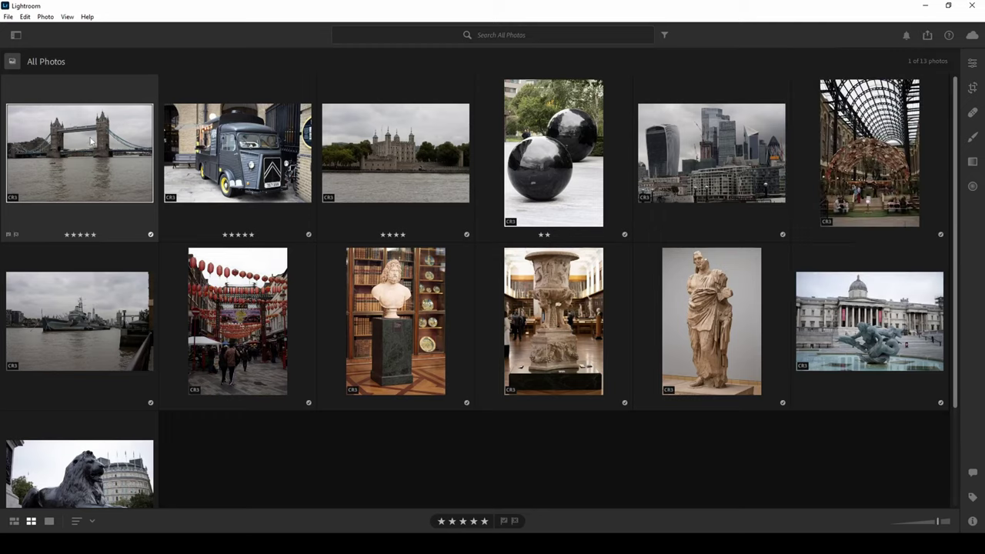
pyautogui.click(24, 16)
pyautogui.moveTo(8, 16)
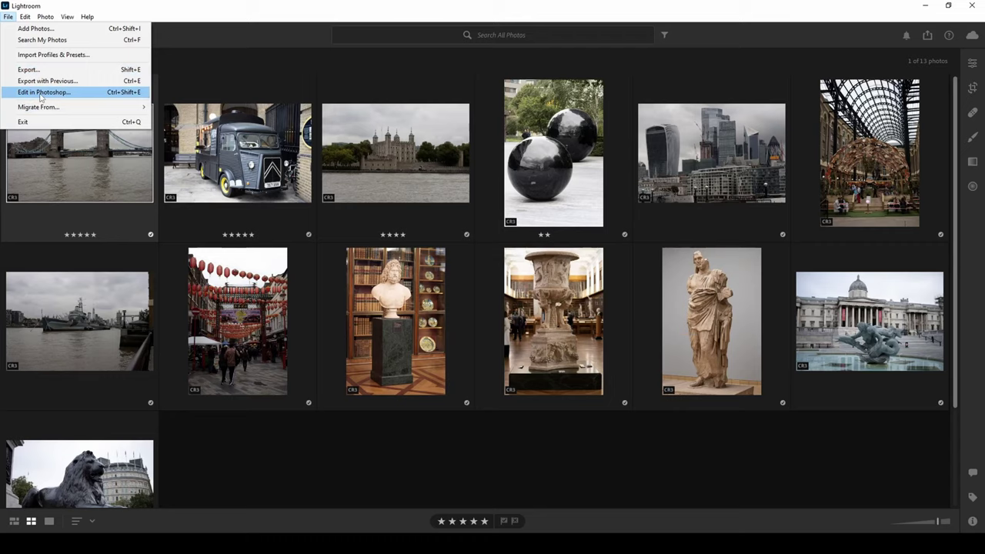
pyautogui.click(74, 170)
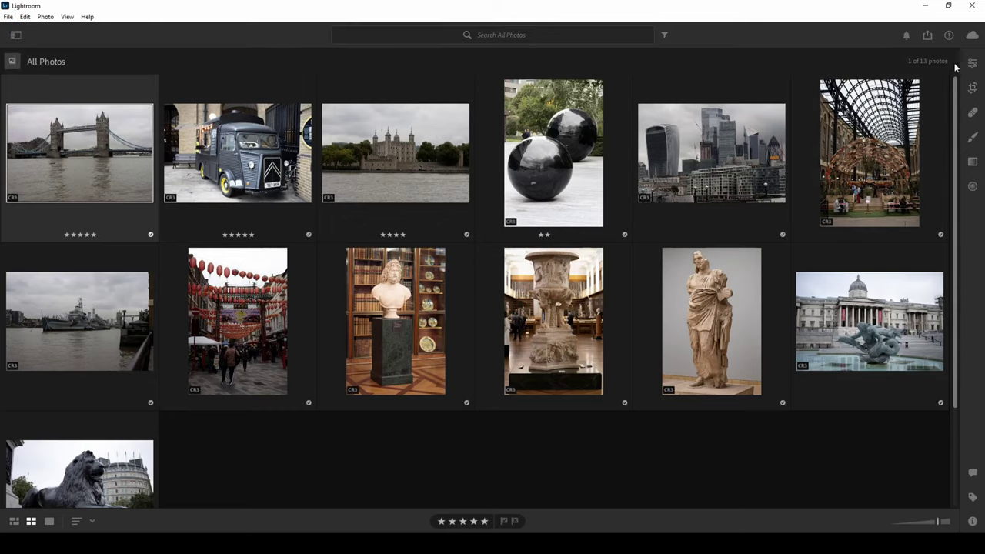
# Look through the built-in help for its tutorials, getting-started guides and tool list, and close it.
pyautogui.click(949, 38)
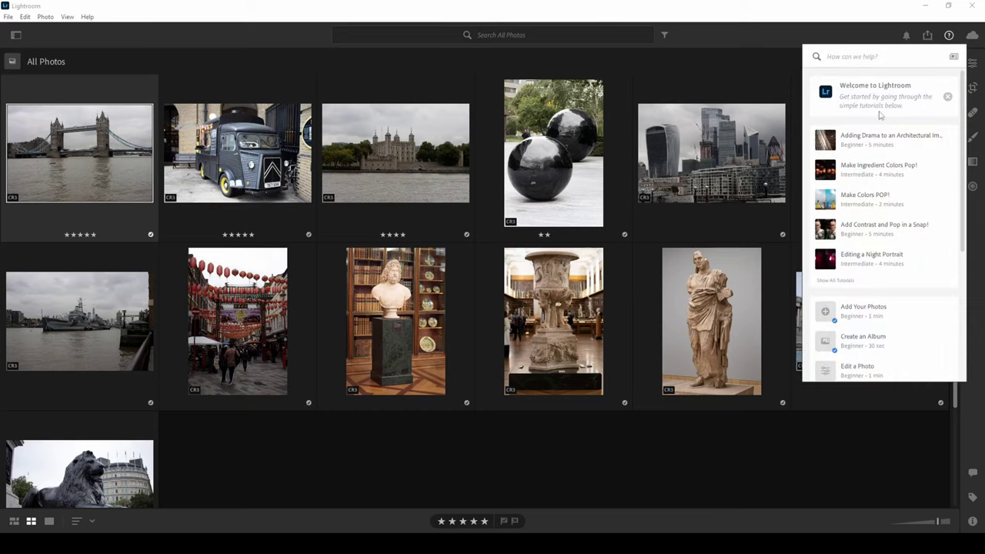
pyautogui.scroll(-3, 887, 114)
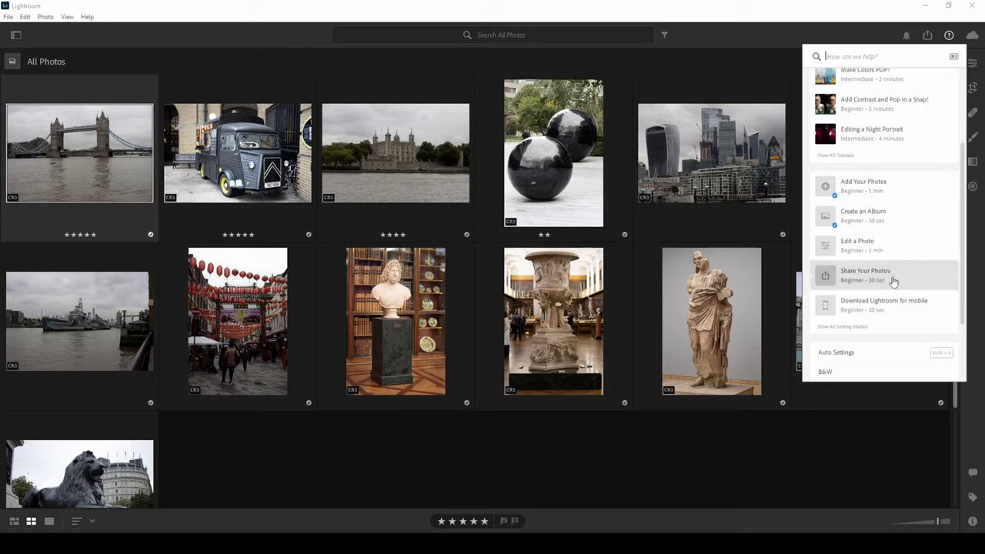
pyautogui.scroll(-2, 864, 310)
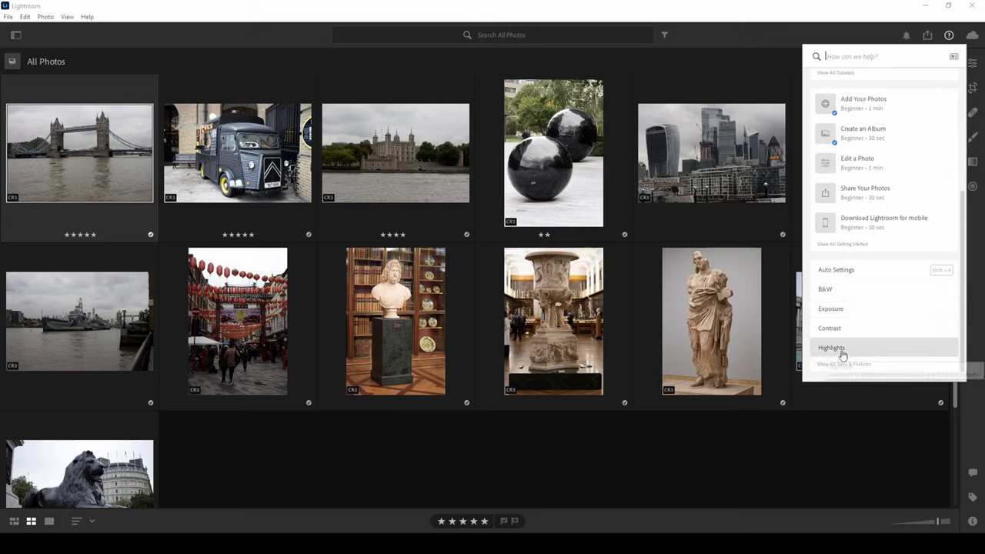
pyautogui.click(564, 456)
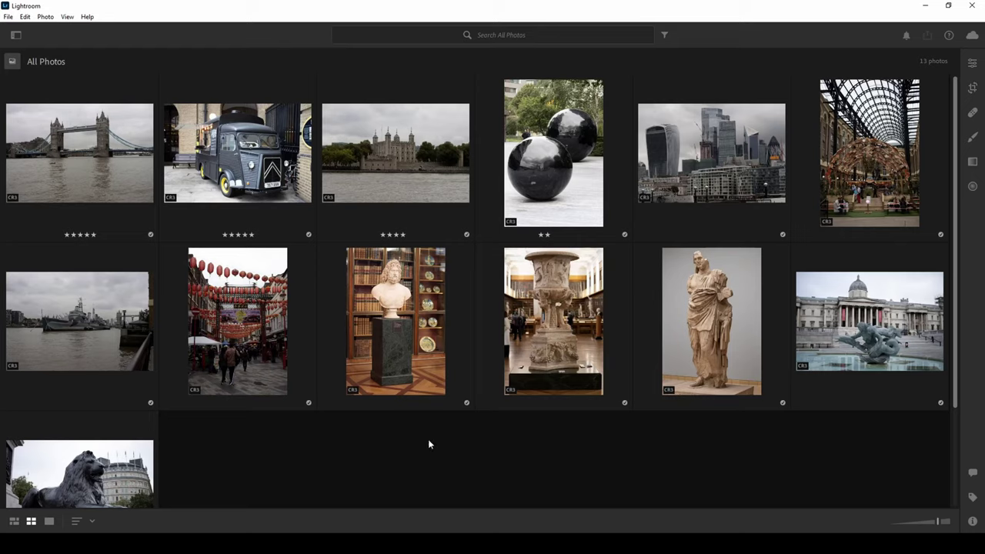
# Open the Tower Bridge photo for editing, hide the filmstrip and collapse the Light adjustments.
pyautogui.click(112, 176)
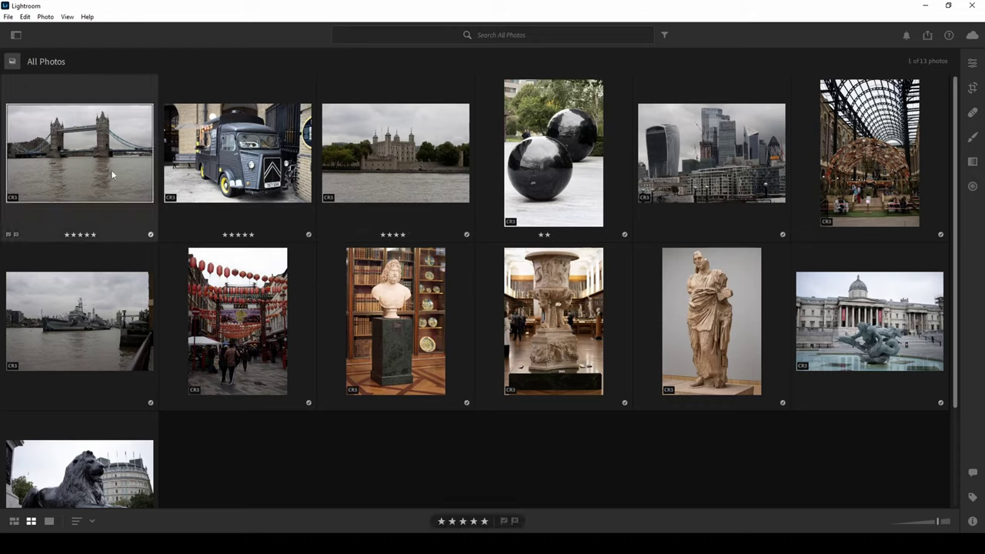
pyautogui.click(973, 68)
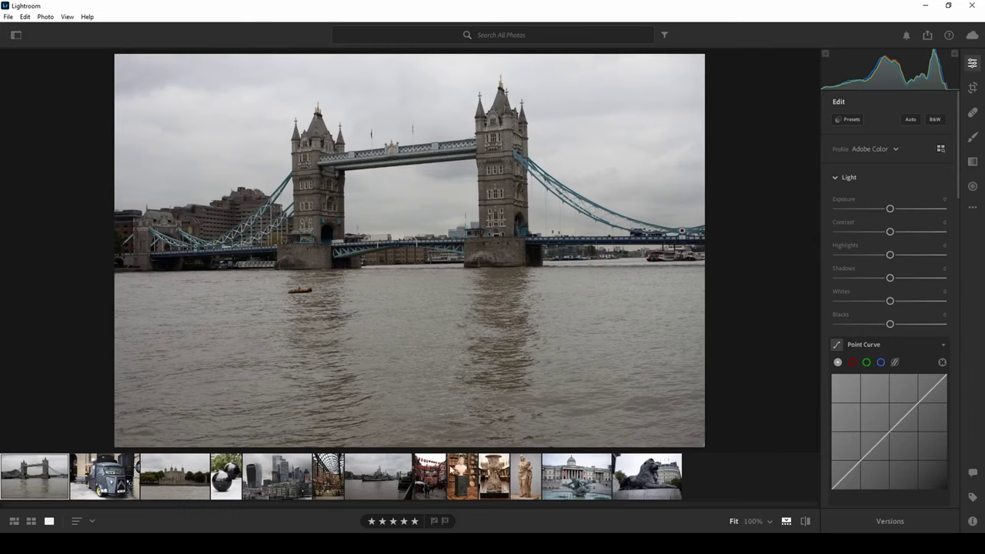
pyautogui.click(785, 521)
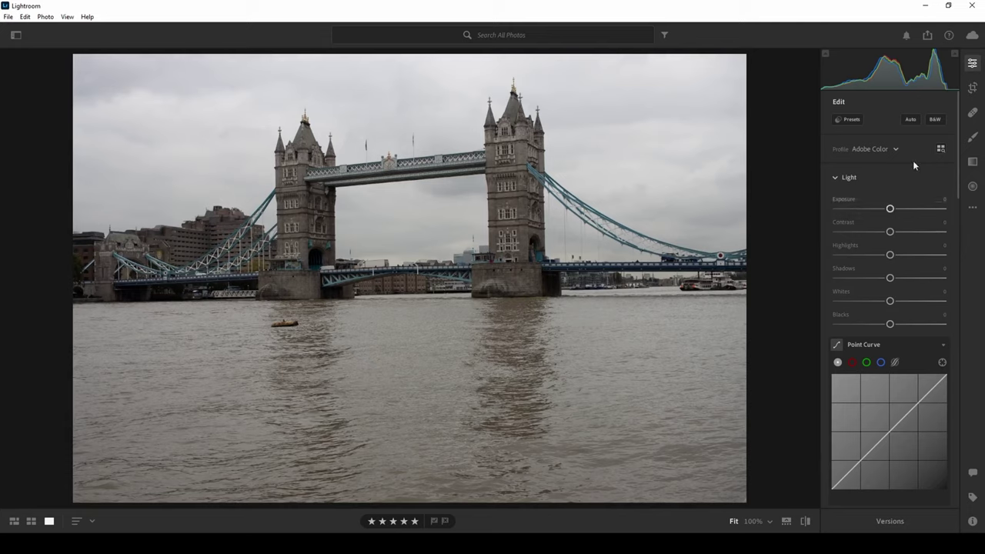
pyautogui.click(834, 177)
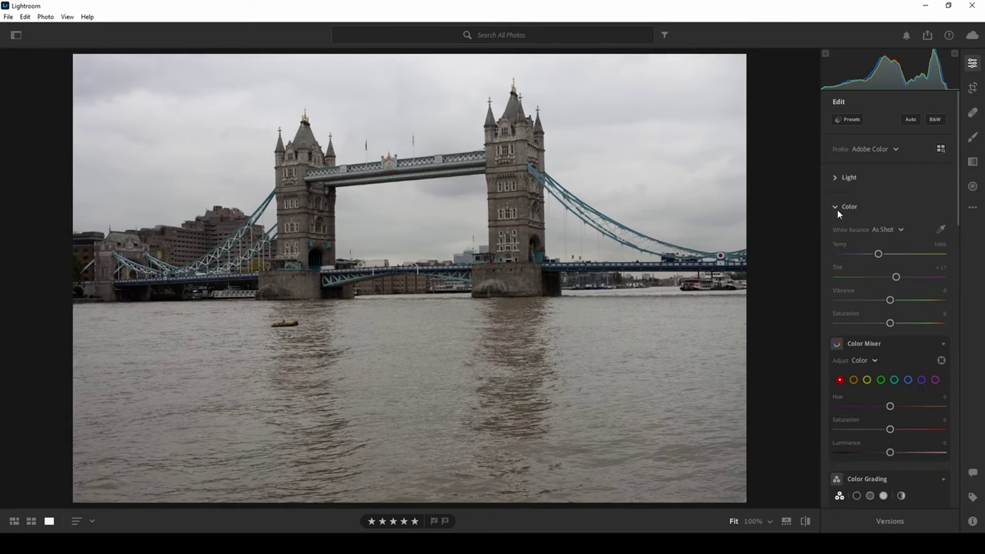
# Collapse the Color, Effects, Detail, Optics and Geometry adjustment groups.
pyautogui.click(836, 206)
pyautogui.click(836, 235)
pyautogui.click(835, 265)
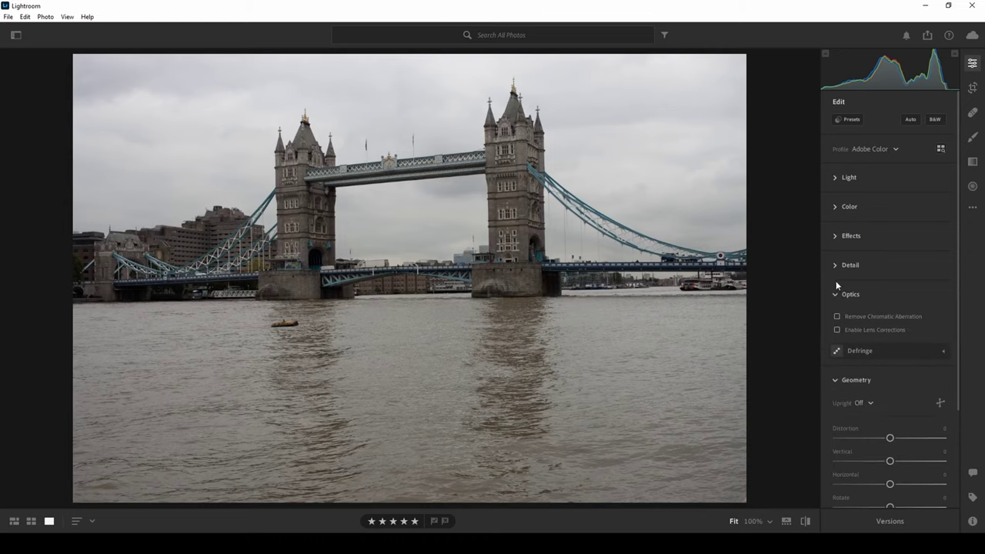
pyautogui.click(837, 294)
pyautogui.click(835, 323)
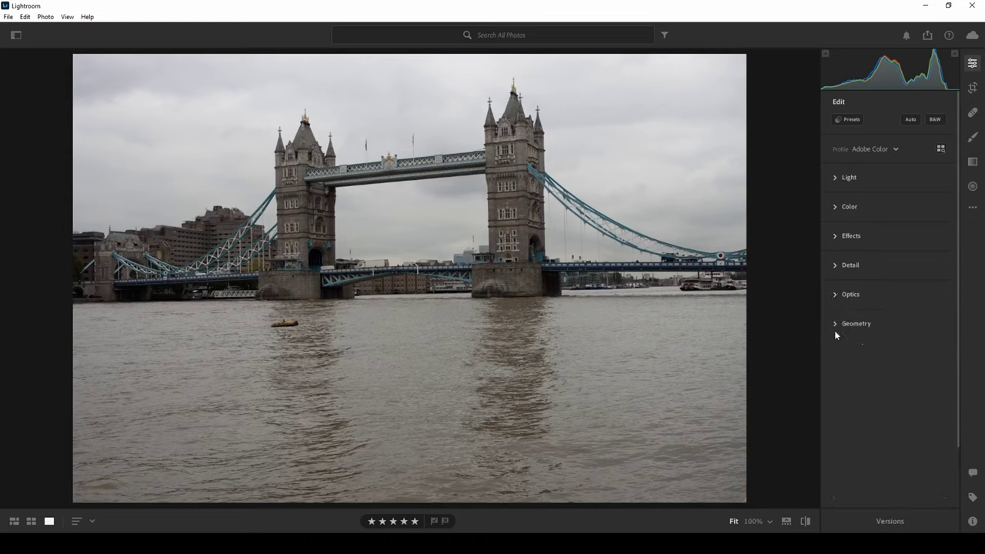
# Examine the adjustments offered under Light, Color and Effects one group at a time, collapsing each group again.
pyautogui.click(835, 178)
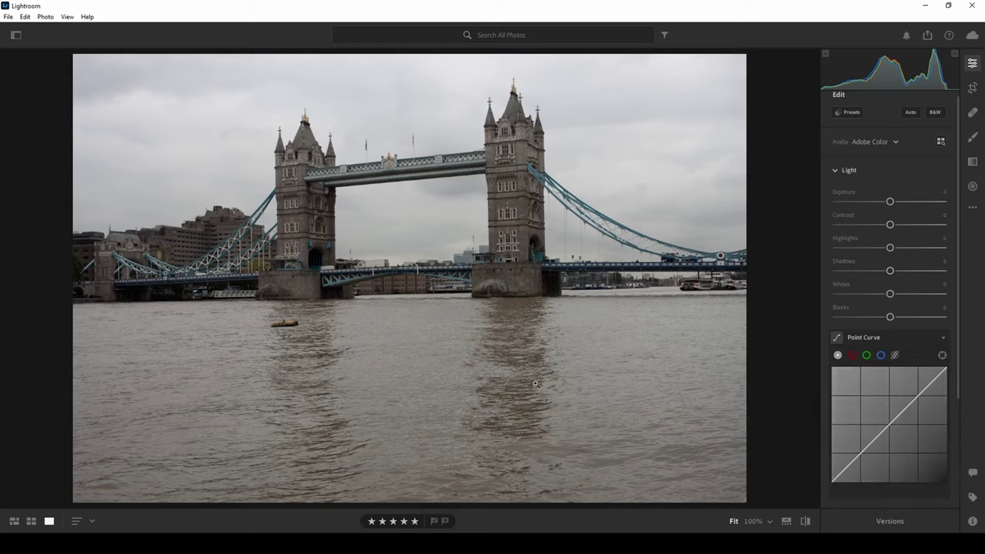
pyautogui.click(834, 172)
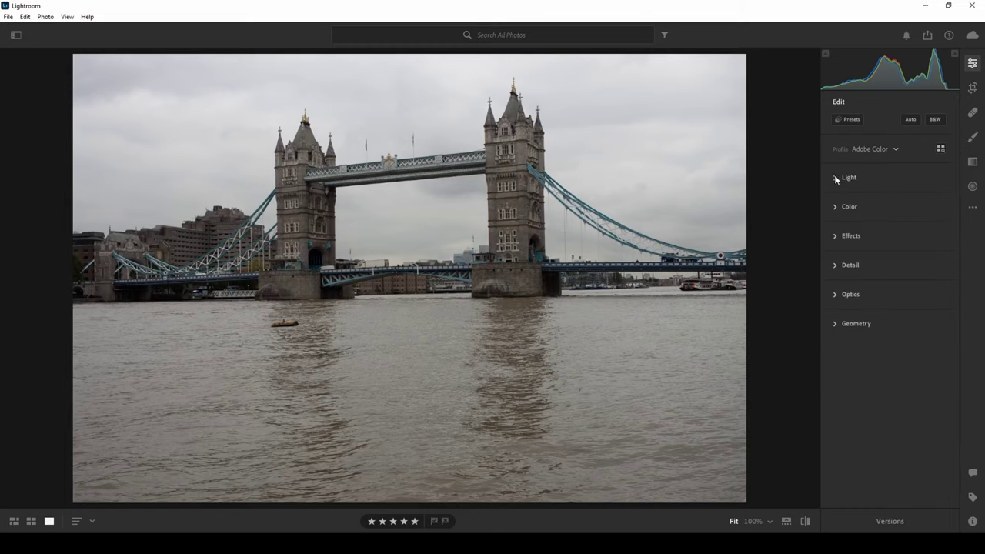
pyautogui.click(836, 207)
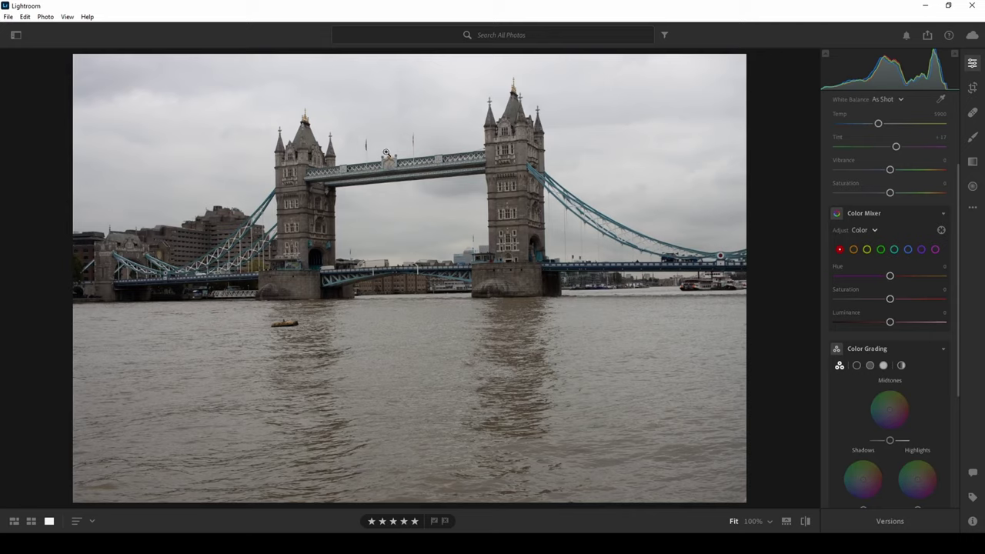
pyautogui.scroll(3, 877, 206)
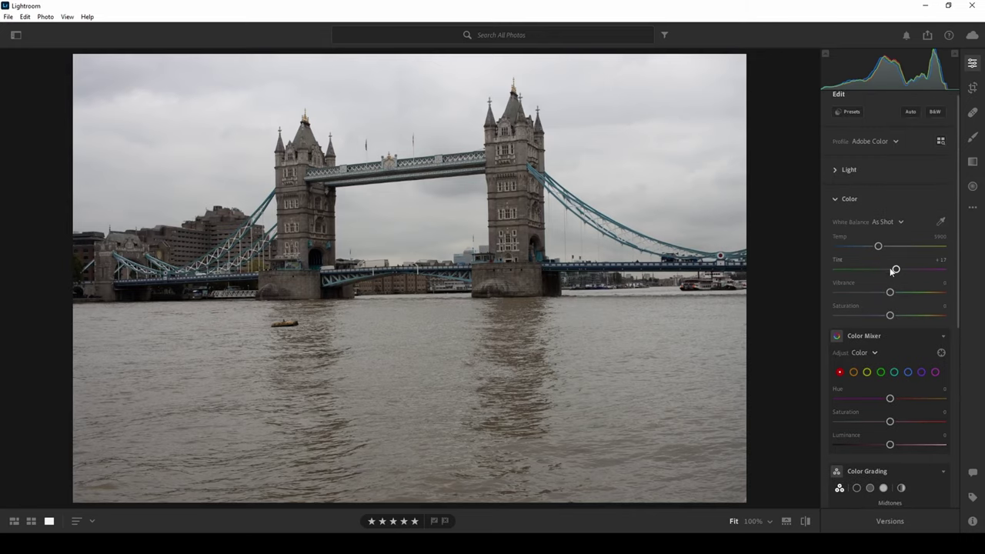
pyautogui.scroll(-2, 895, 268)
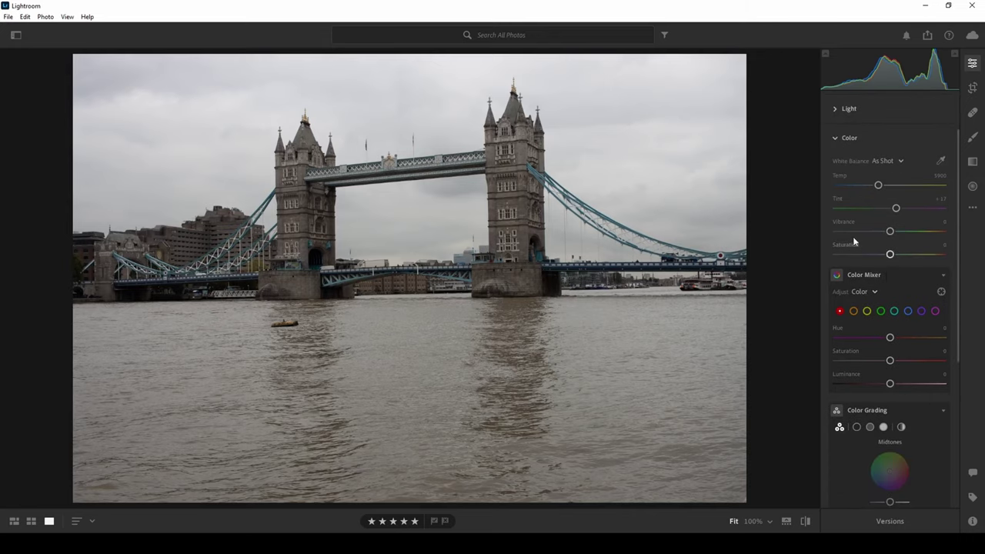
pyautogui.click(836, 138)
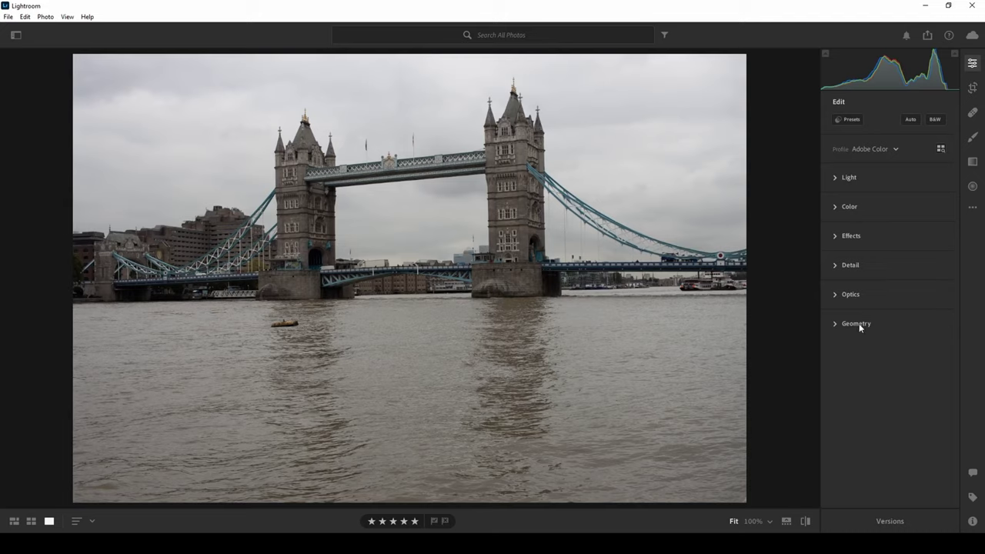
pyautogui.click(834, 237)
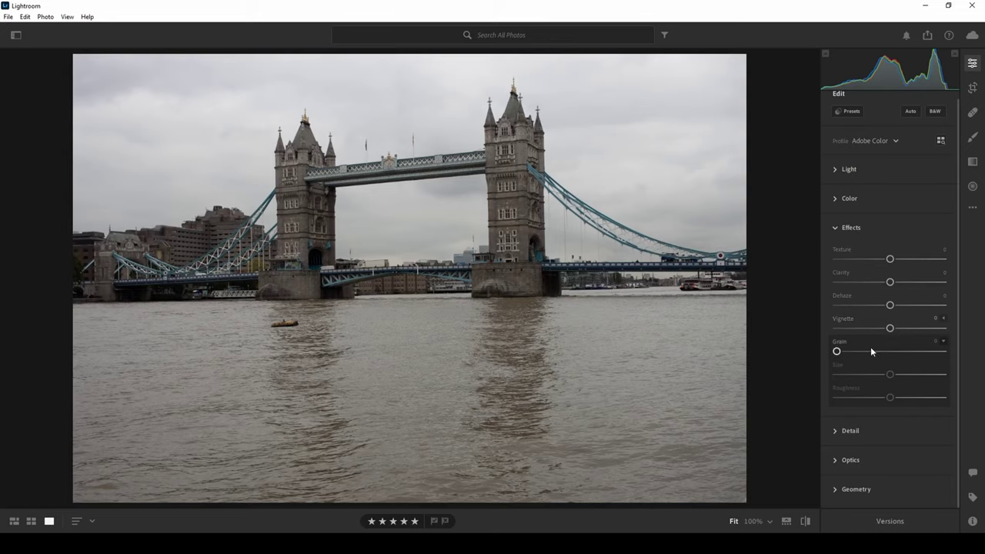
pyautogui.click(834, 229)
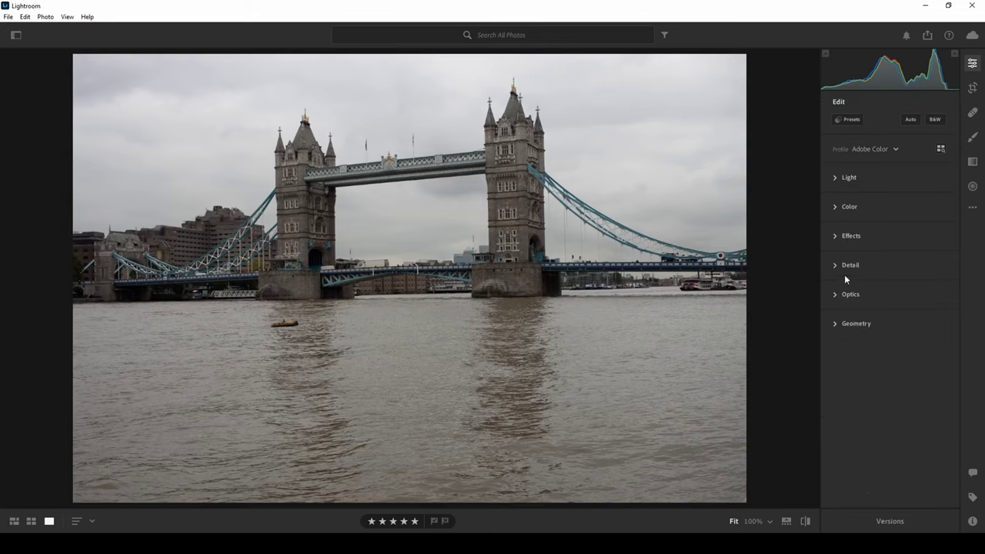
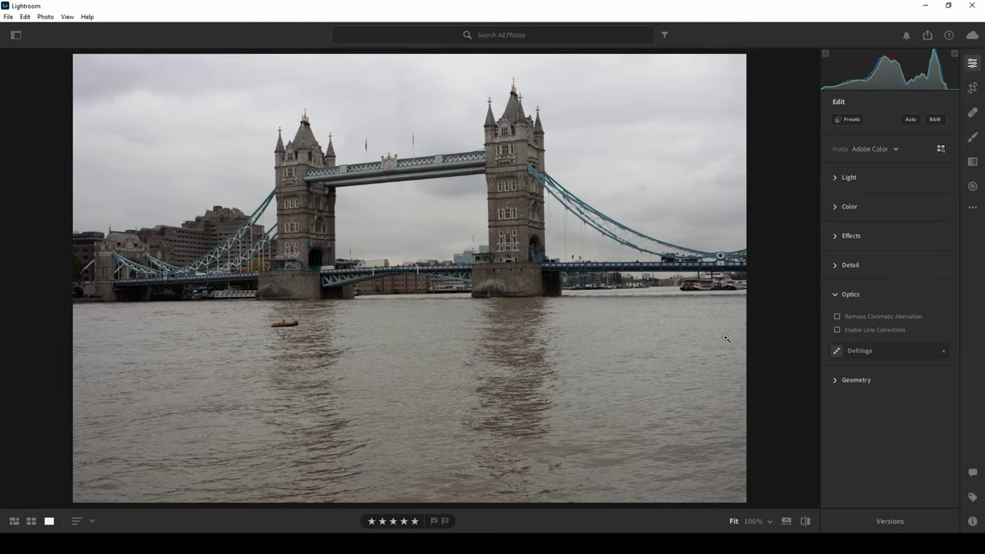
# Enable the Optics lens corrections for the photo, try adjusting Distortion Correction, and set Lens Vignetting to 200.
pyautogui.click(836, 330)
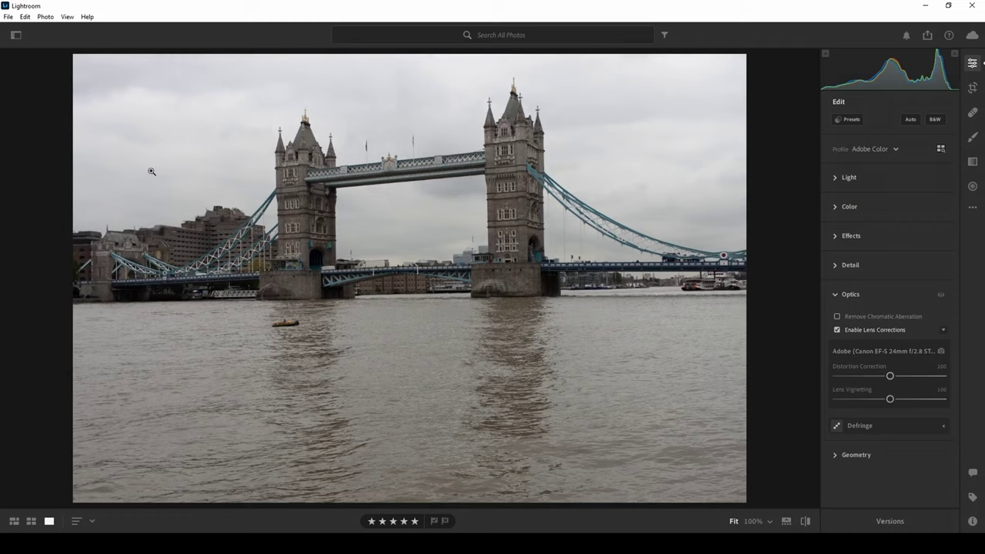
pyautogui.click(891, 378)
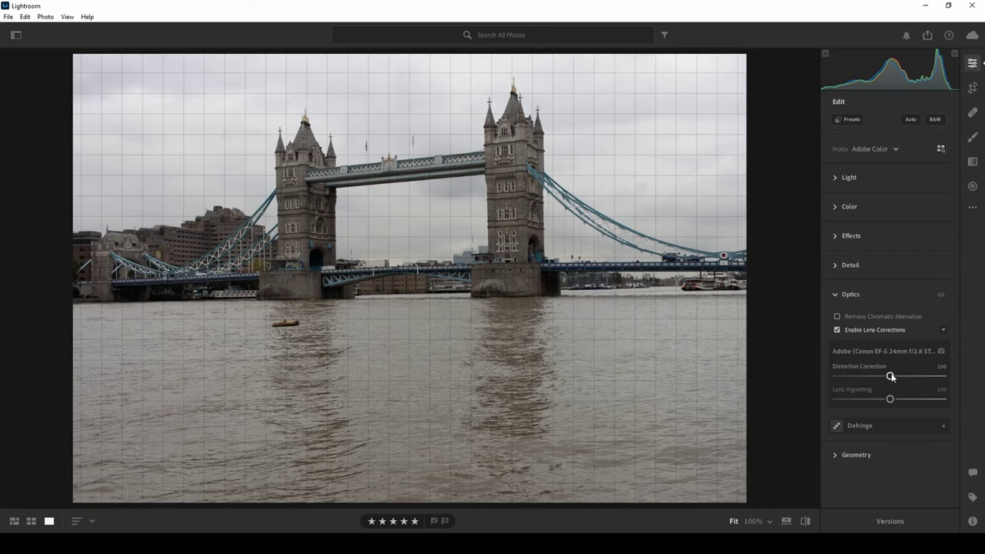
pyautogui.moveTo(890, 377)
pyautogui.mouseDown()
pyautogui.moveTo(846, 376)
pyautogui.moveTo(953, 377)
pyautogui.moveTo(889, 375)
pyautogui.mouseUp()
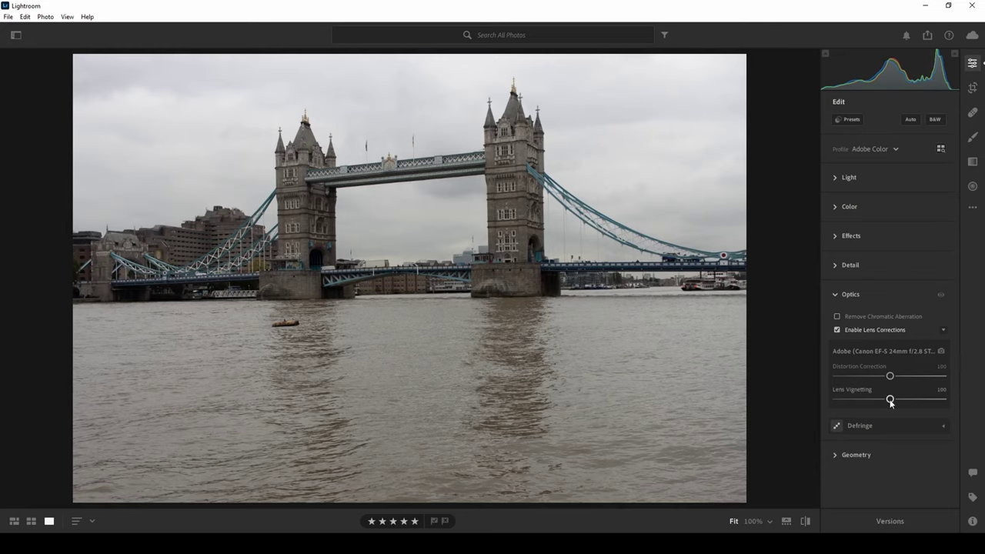
pyautogui.moveTo(890, 400); pyautogui.dragTo(891, 399)
pyautogui.click(943, 399)
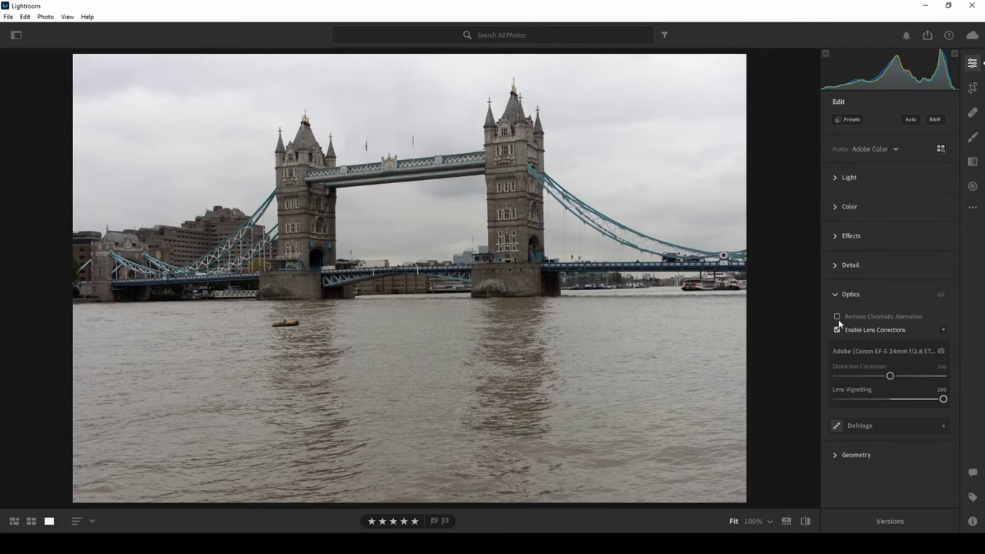
# Turn on Remove Chromatic Aberration for the photo and collapse the Optics adjustments.
pyautogui.moveTo(913, 321)
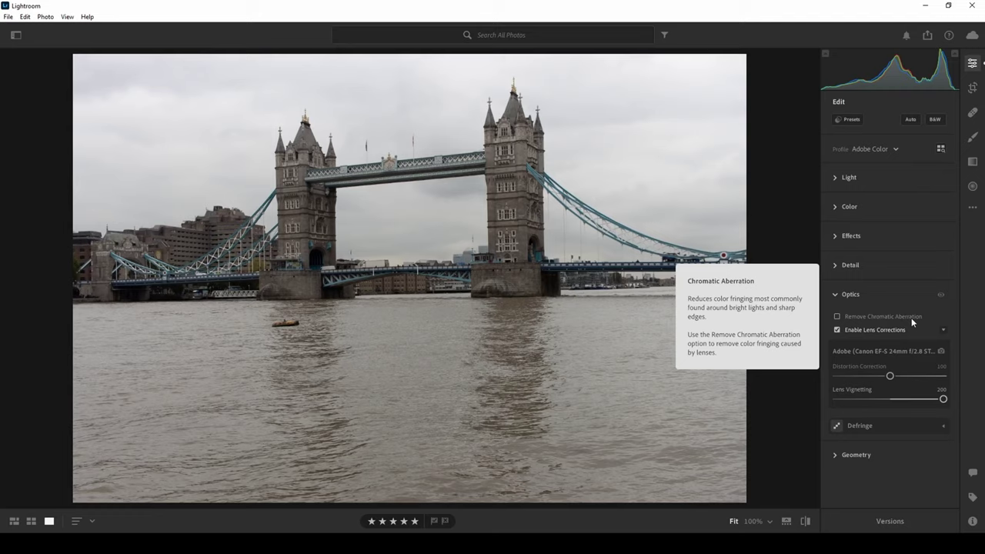
pyautogui.click(871, 317)
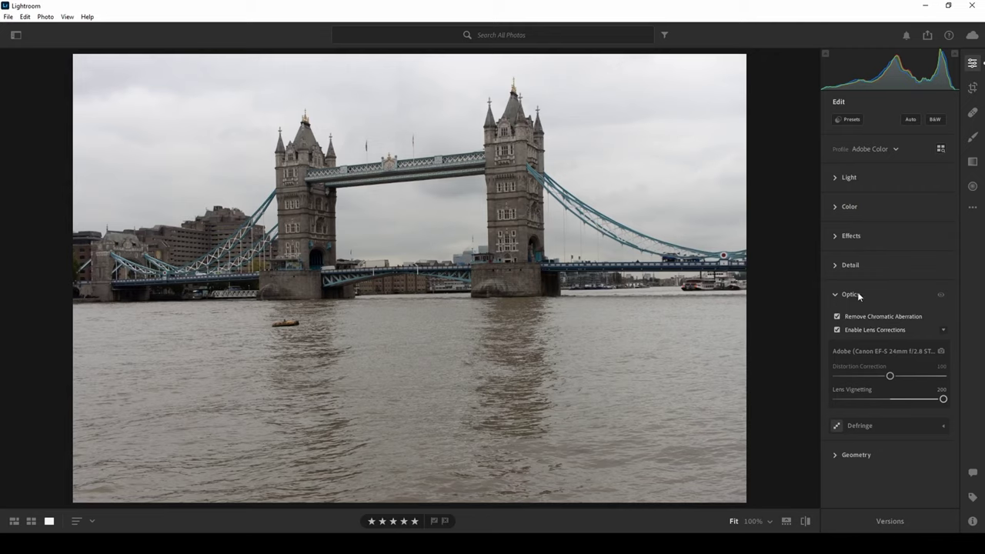
pyautogui.moveTo(844, 373)
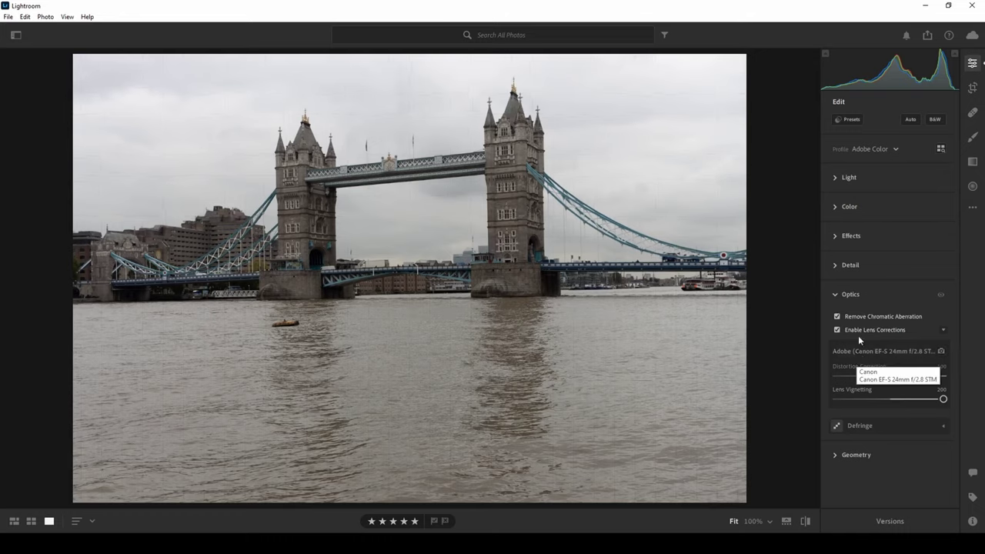
pyautogui.click(824, 297)
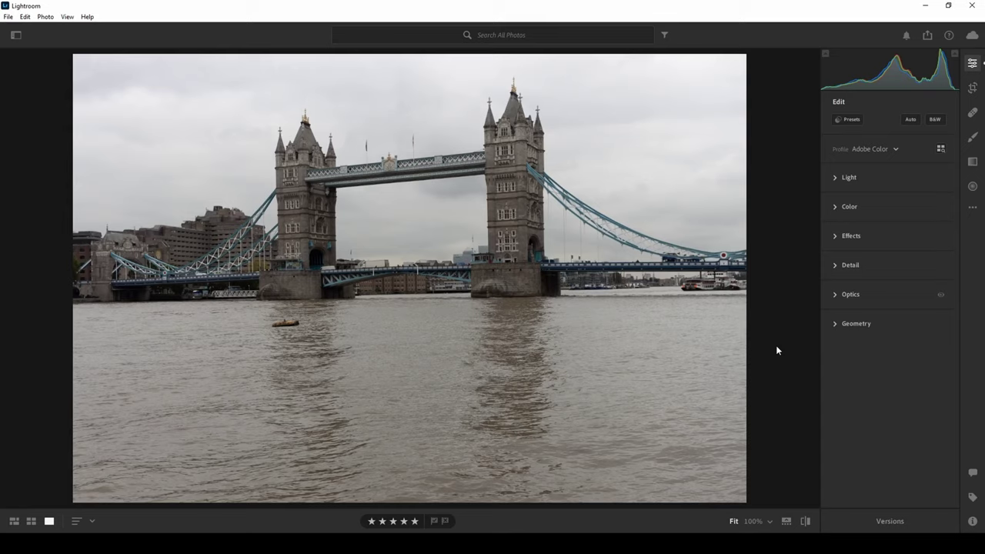
# Apply the automatic adjustments to the photo, review the resulting Light settings and collapse them.
pyautogui.click(909, 121)
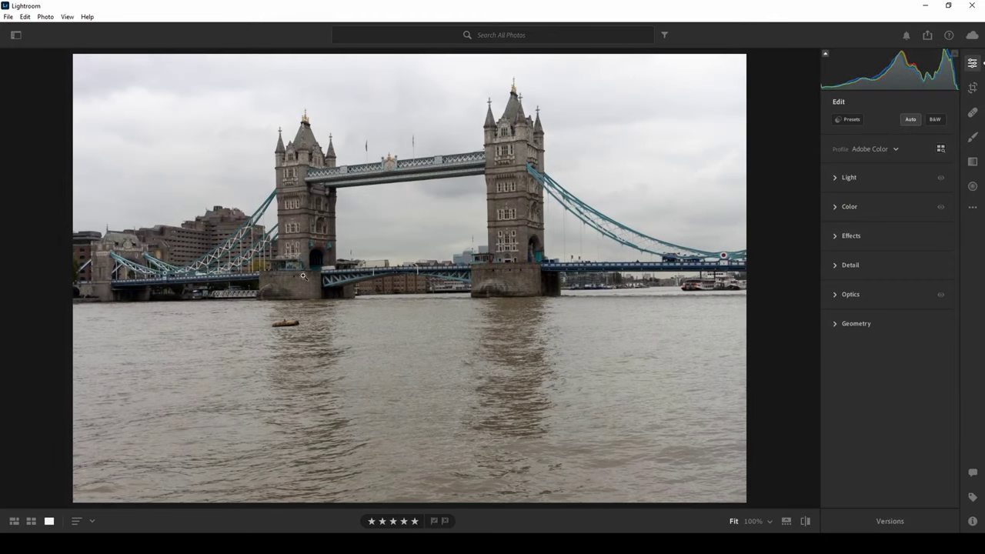
pyautogui.click(838, 178)
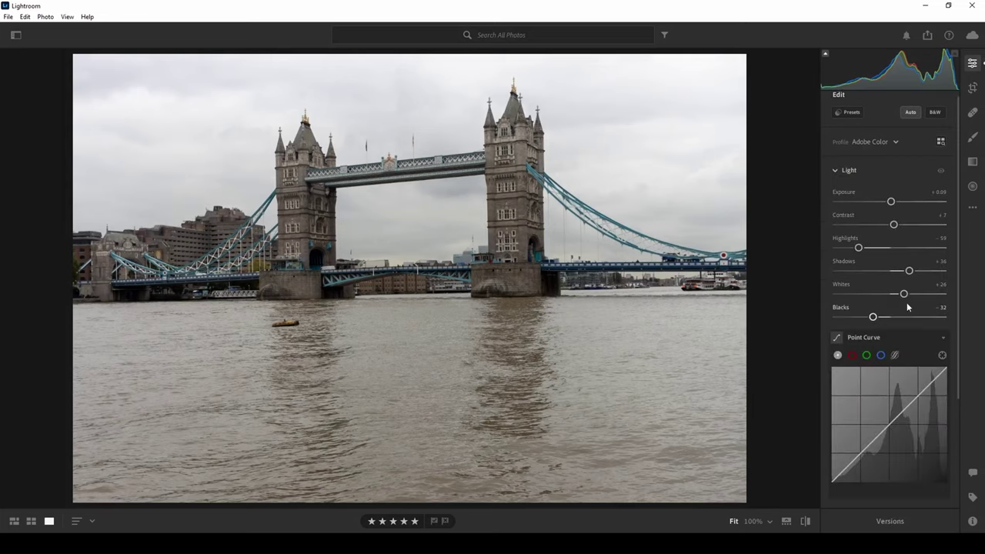
pyautogui.click(833, 171)
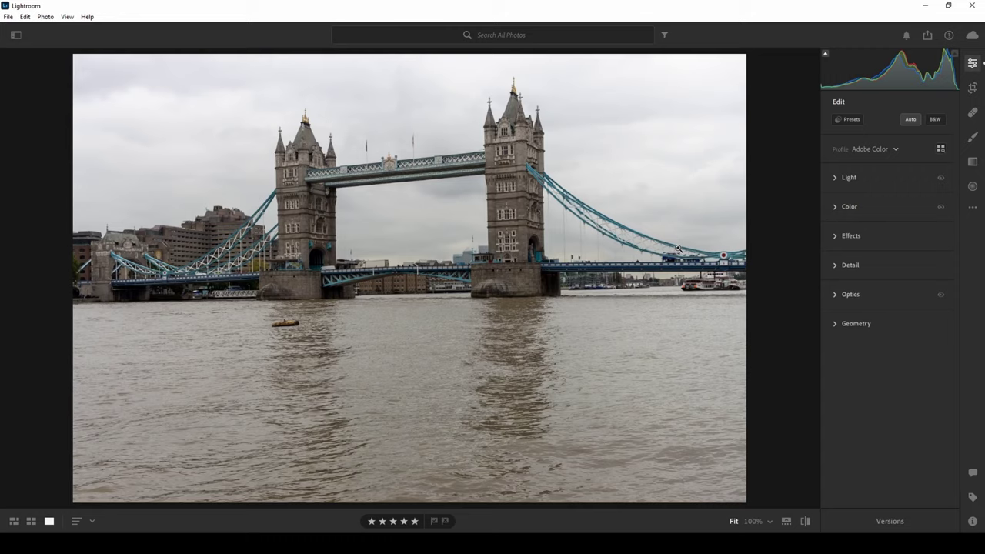
# Compare the edited Tower Bridge photo with its original several times, ending on the edited version.
pyautogui.click(804, 522)
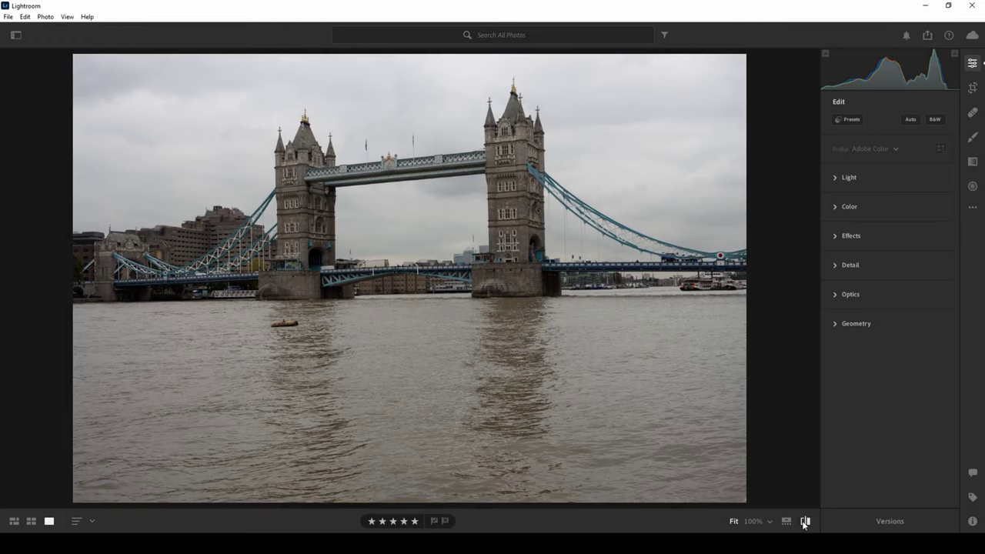
pyautogui.click(804, 522)
pyautogui.click(804, 523)
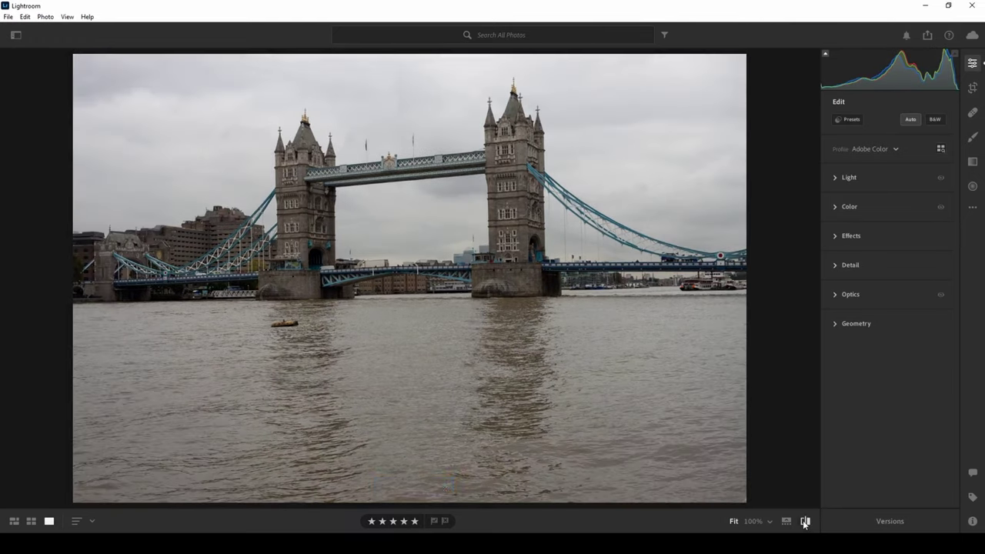
pyautogui.click(804, 522)
pyautogui.click(804, 523)
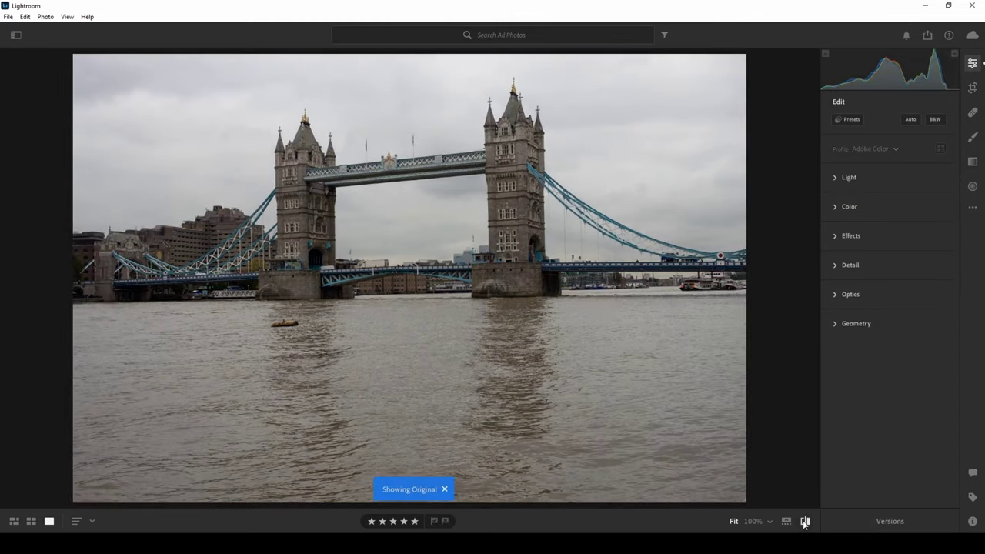
pyautogui.click(804, 523)
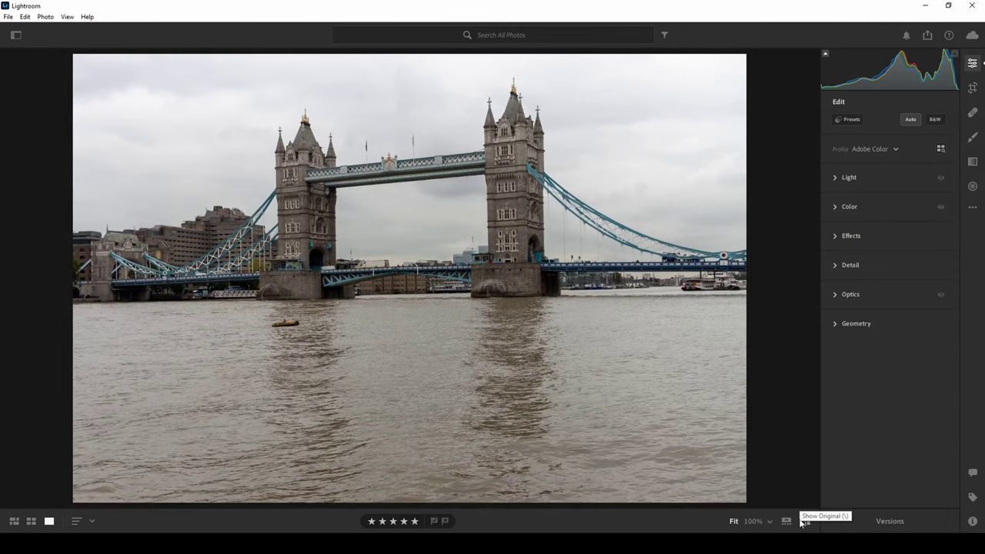
pyautogui.click(803, 522)
pyautogui.click(803, 522)
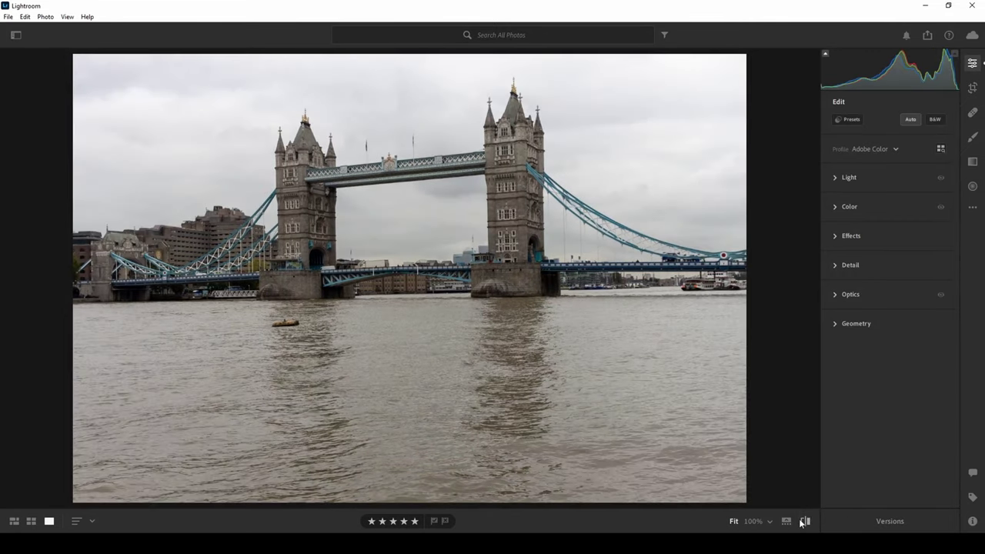
pyautogui.click(803, 522)
pyautogui.click(802, 522)
# Try the black-and-white treatment on the photo and switch back to color.
pyautogui.click(937, 120)
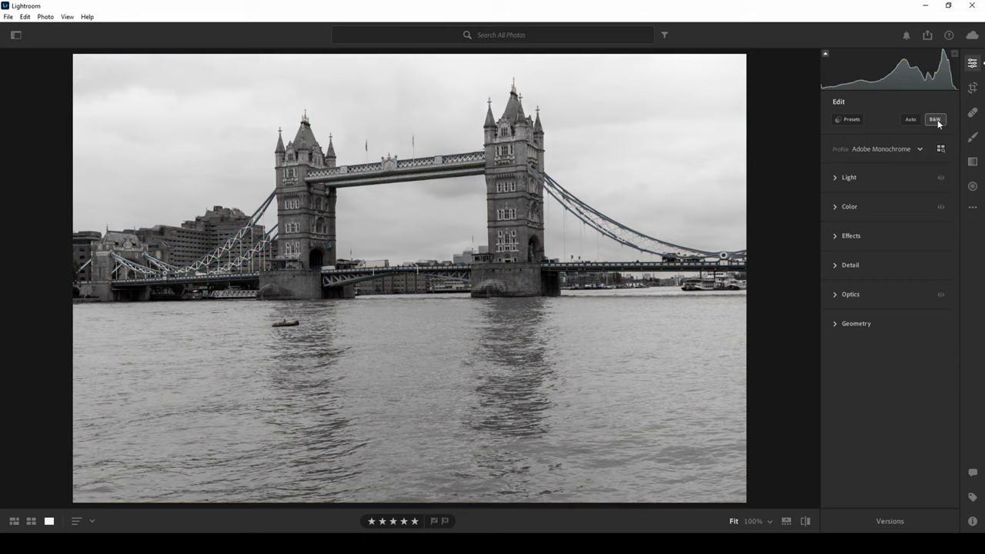
pyautogui.click(935, 122)
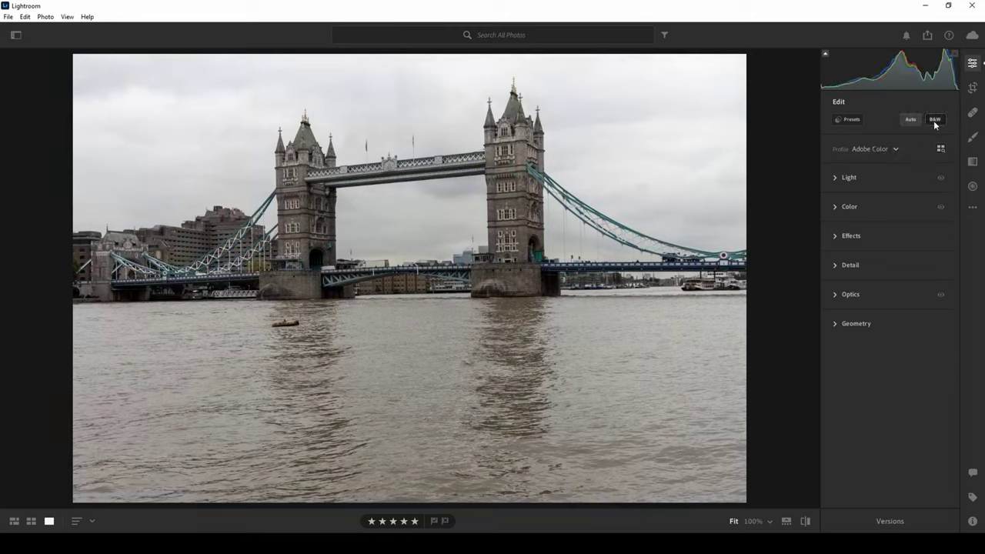
pyautogui.click(935, 122)
pyautogui.click(935, 122)
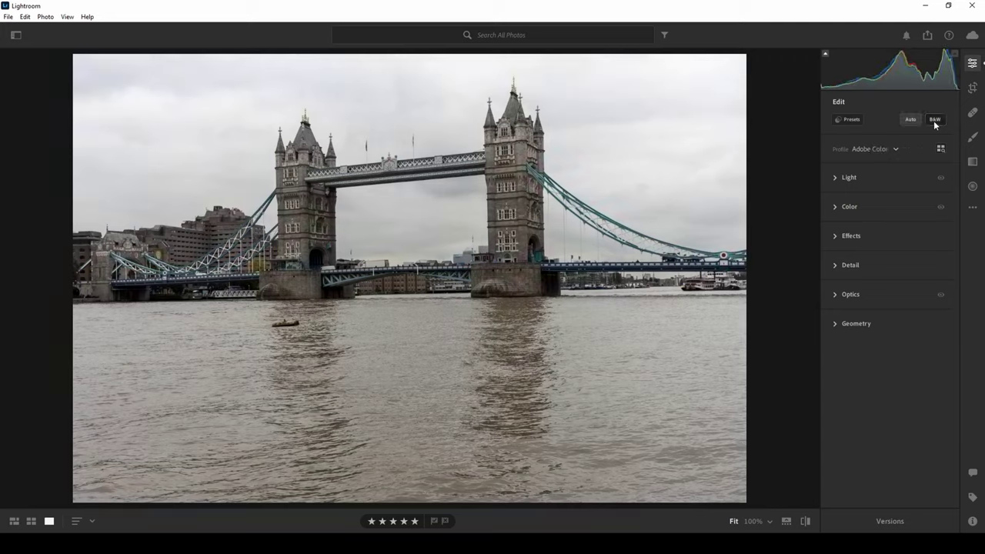
# Preview several Style: Vintage presets, including VN01, VN03 and VN07, on the Tower Bridge photo and collapse the group.
pyautogui.click(849, 121)
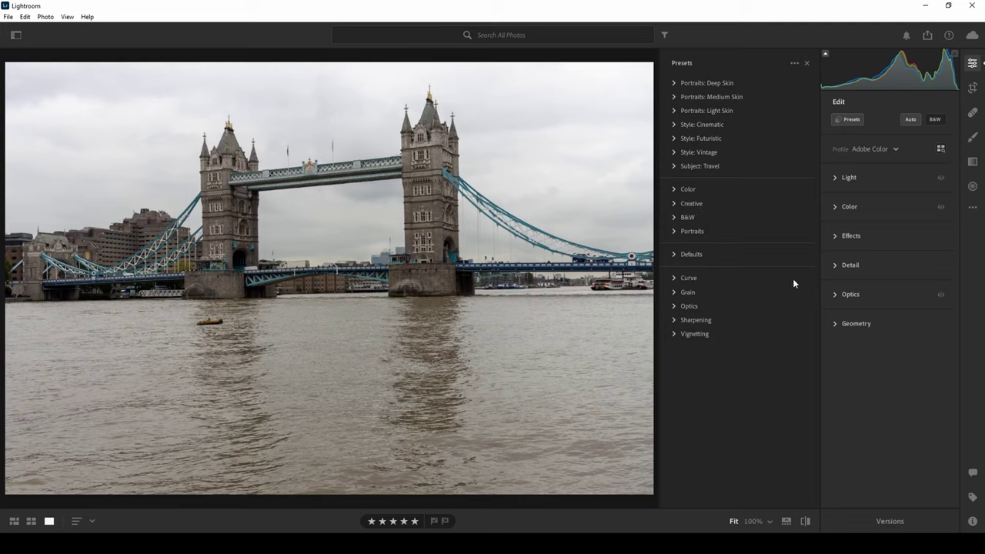
pyautogui.click(674, 152)
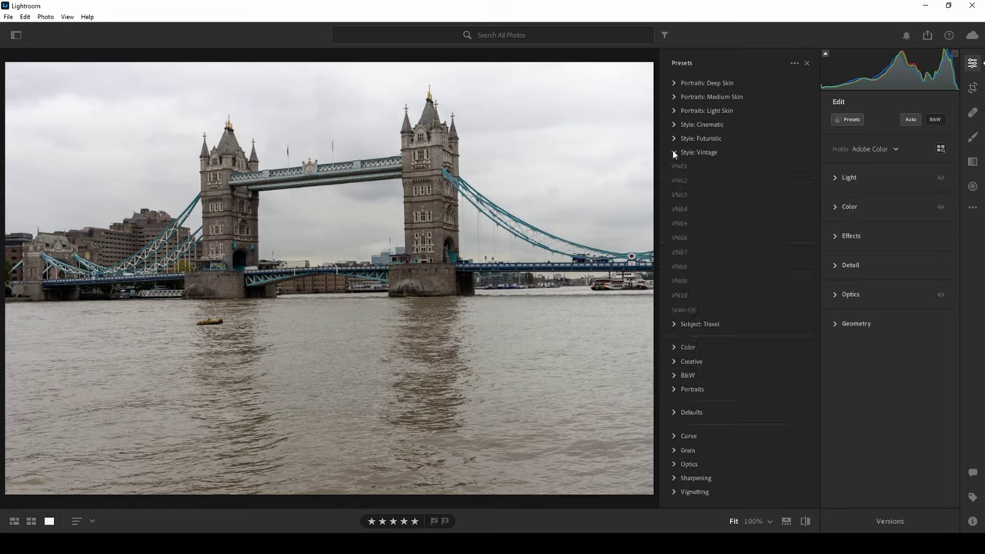
pyautogui.click(681, 165)
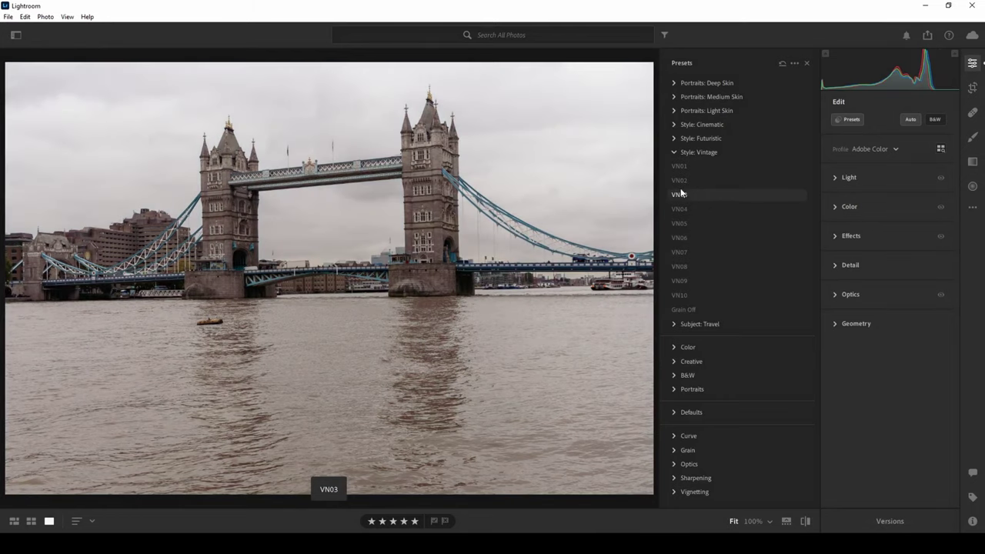
pyautogui.click(681, 193)
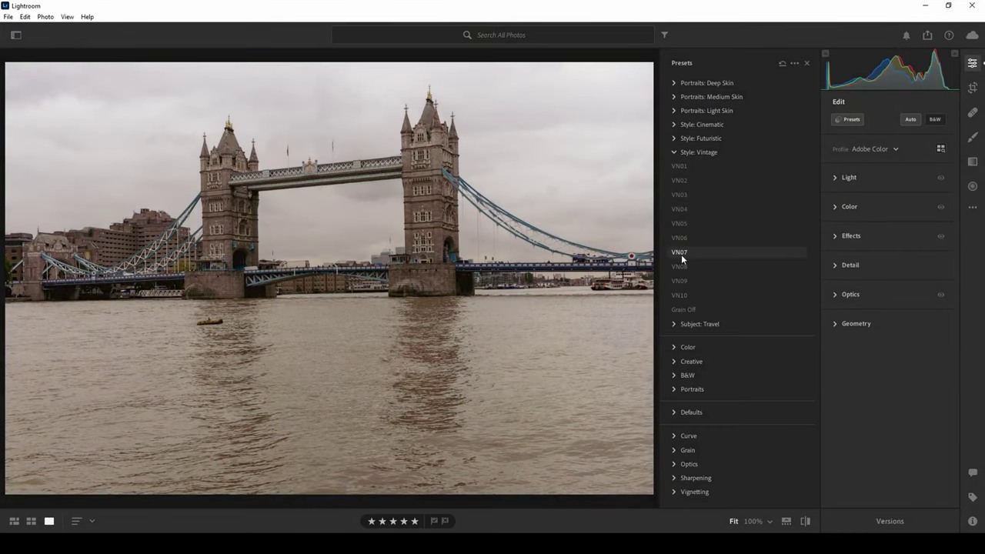
pyautogui.click(674, 153)
# Preview the Style: Futuristic presets FT01 to FT07 on the photo and collapse the group.
pyautogui.click(674, 139)
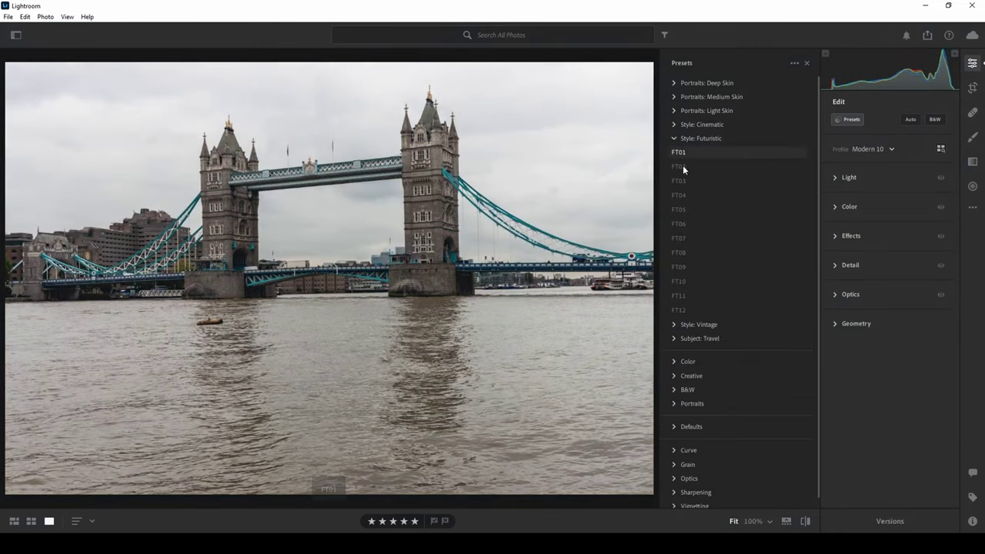
pyautogui.click(681, 166)
pyautogui.click(684, 181)
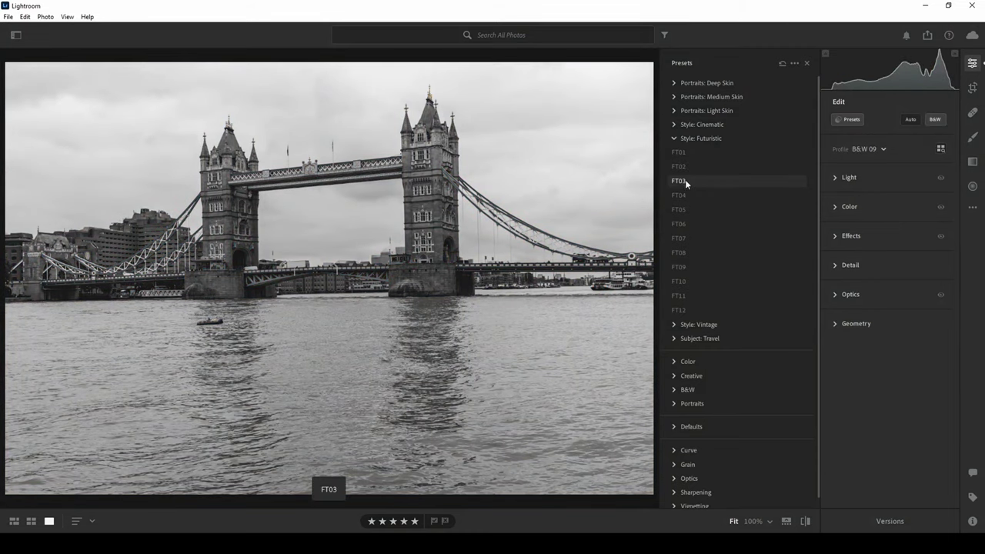
pyautogui.click(687, 194)
pyautogui.click(687, 208)
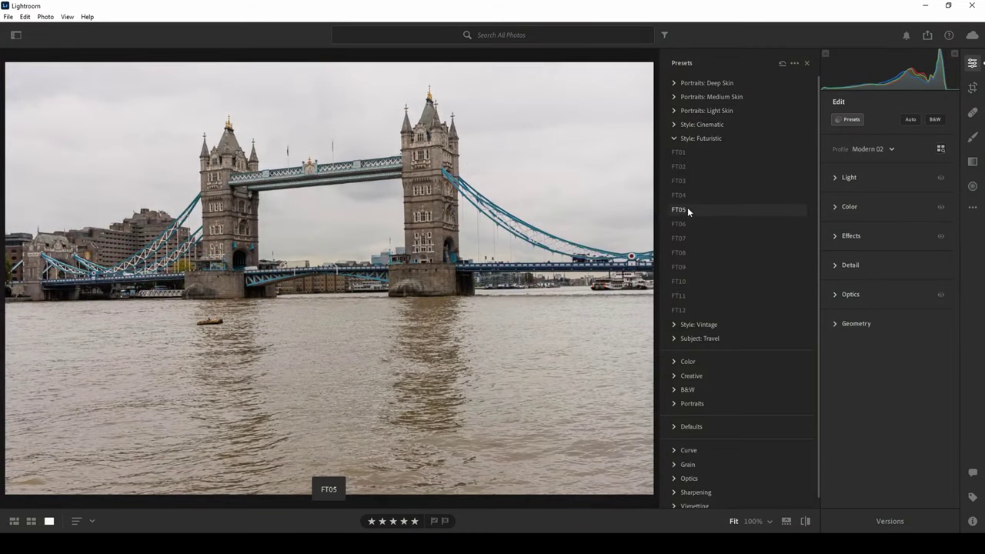
pyautogui.click(683, 224)
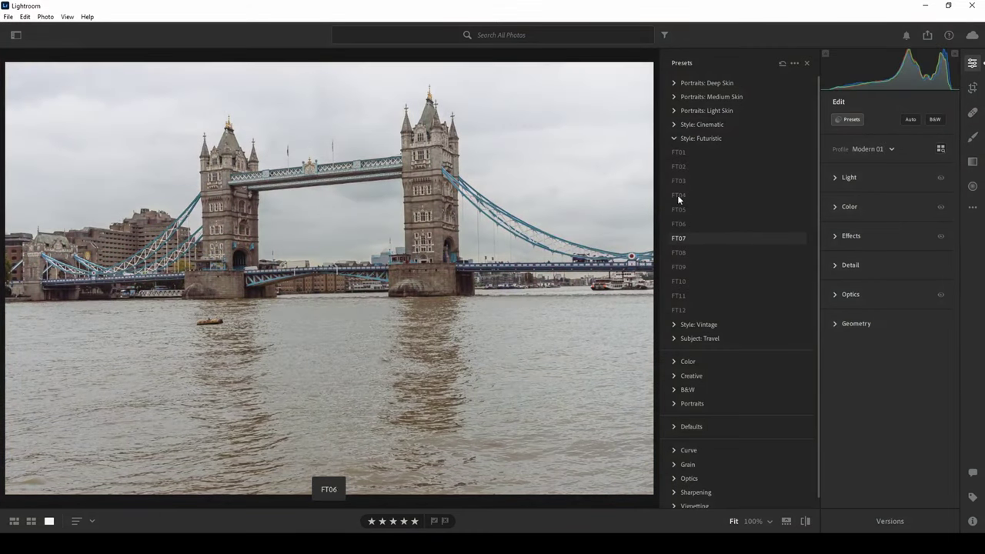
pyautogui.click(674, 139)
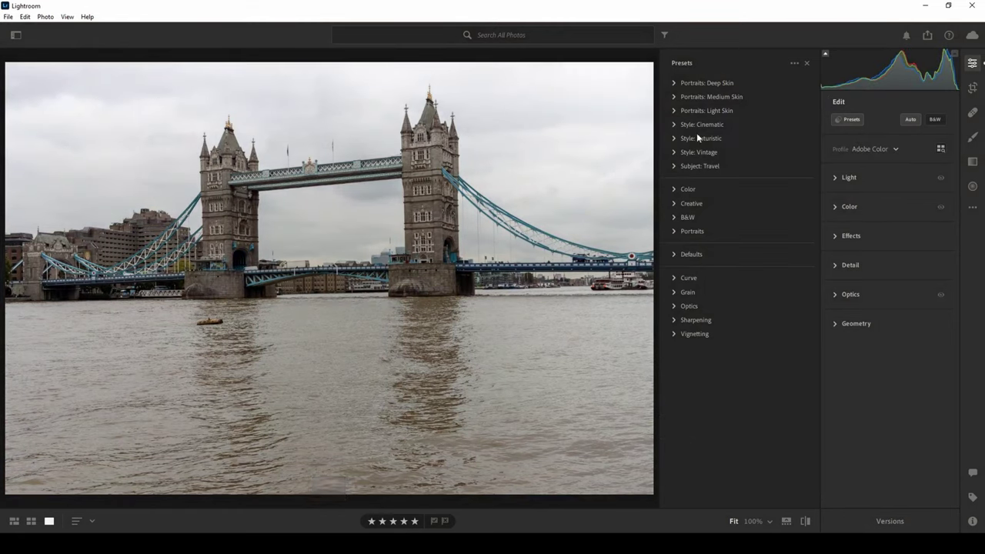
# Preview the Color presets High Contrast & Detail, High Contrast, Bright and Natural on the photo and close the presets.
pyautogui.click(674, 189)
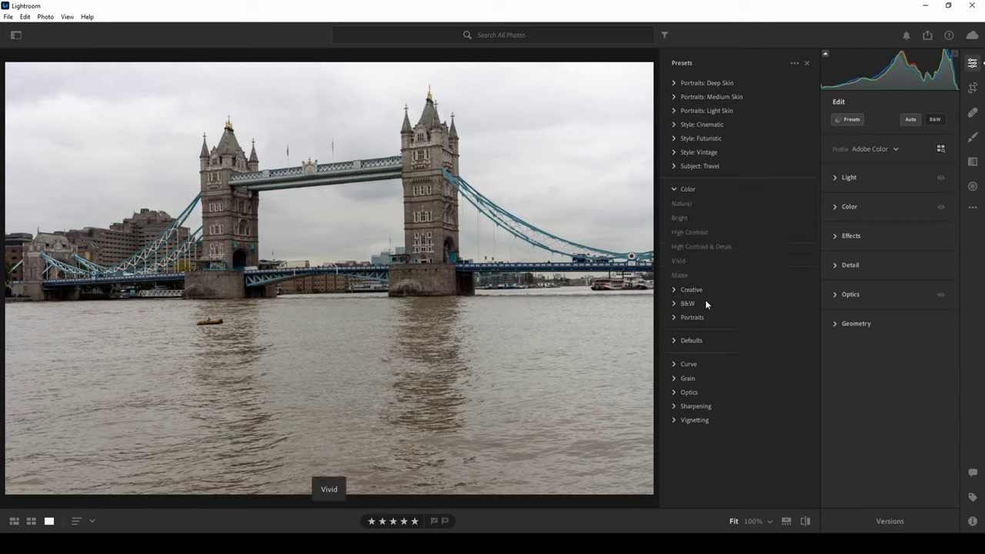
pyautogui.click(696, 246)
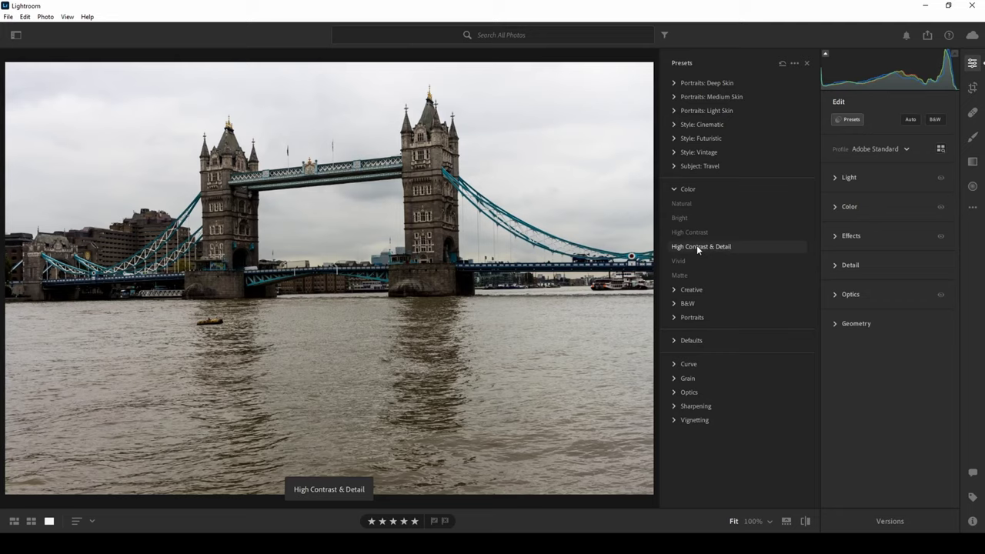
pyautogui.click(690, 232)
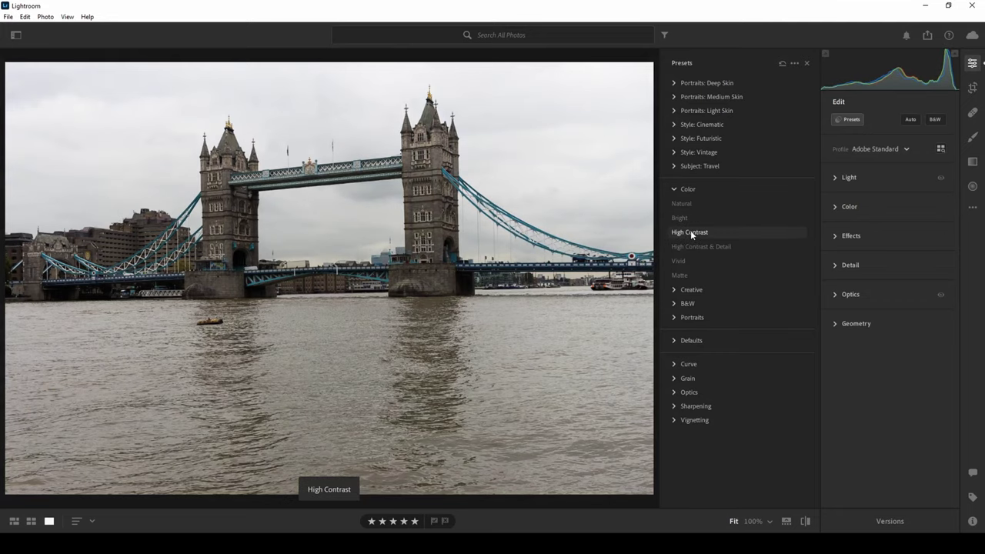
pyautogui.click(681, 217)
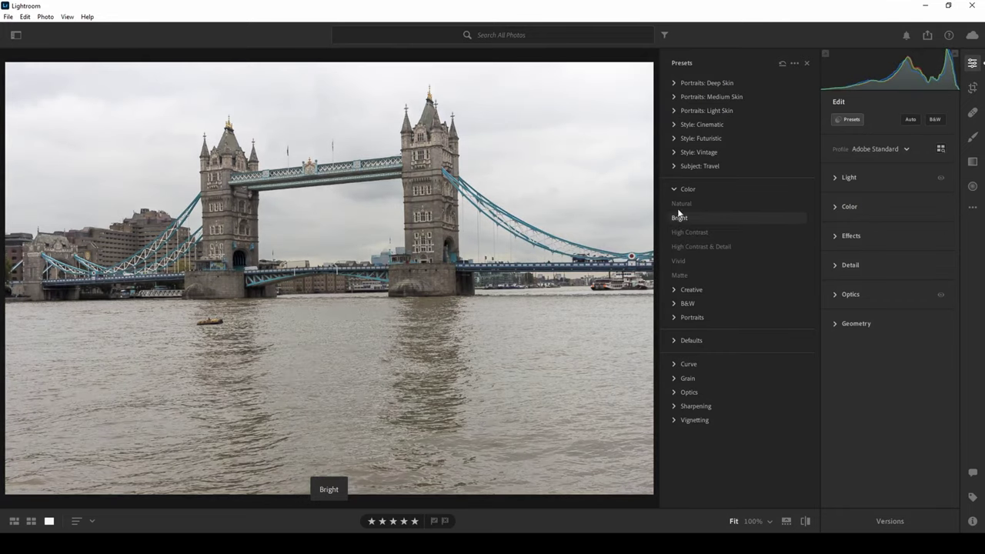
pyautogui.click(680, 204)
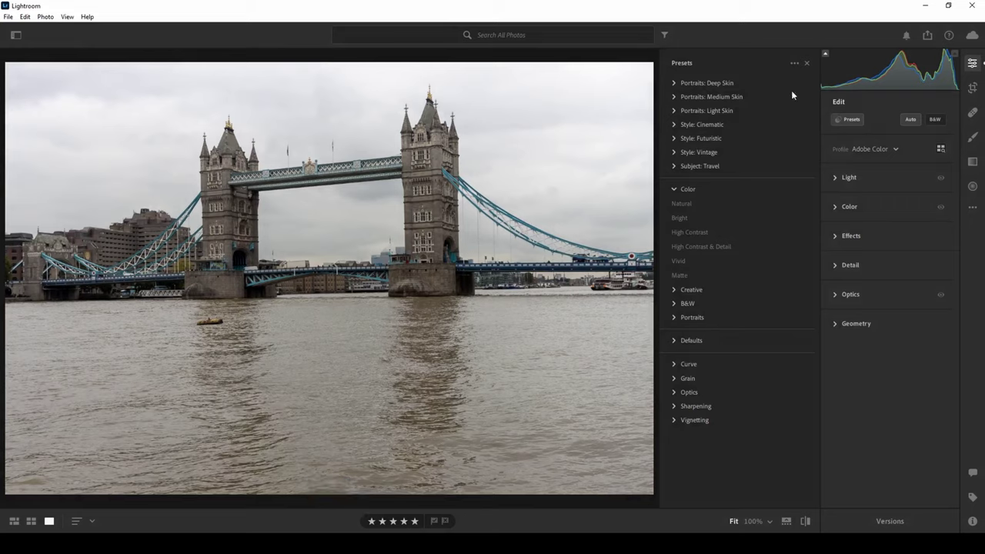
pyautogui.click(685, 233)
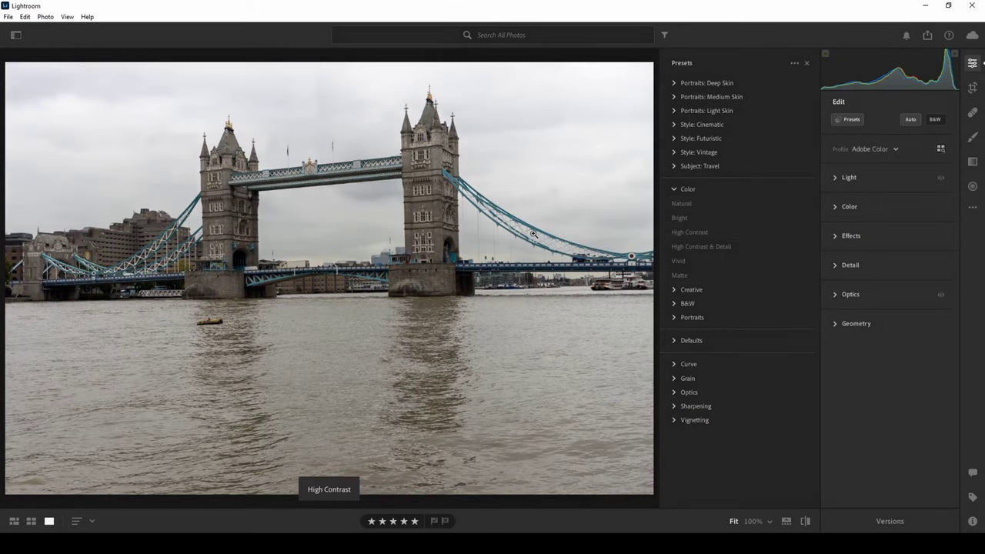
pyautogui.click(806, 62)
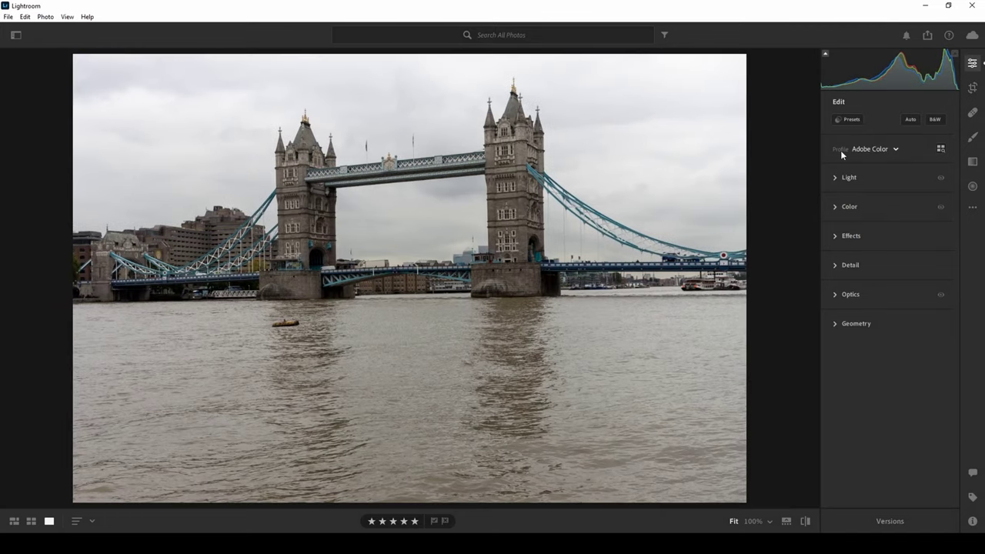
# Preview the standard Adobe profiles such as Adobe Monochrome and browse the Artistic profiles for the photo.
pyautogui.click(894, 150)
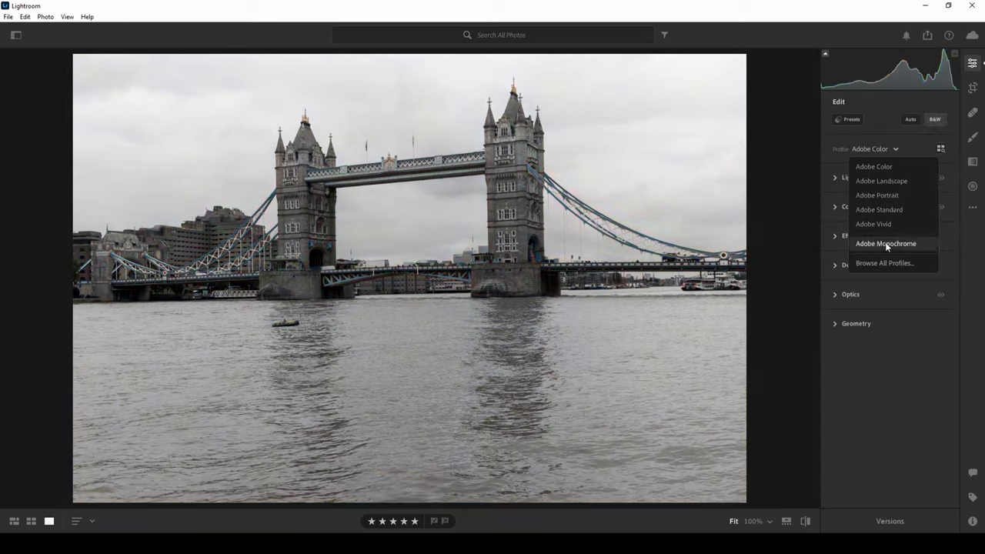
pyautogui.click(940, 149)
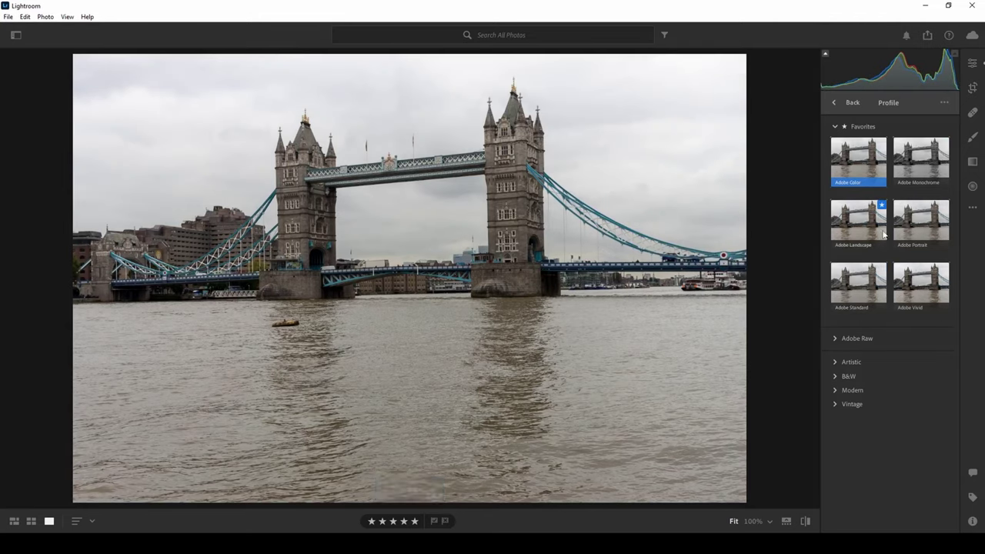
pyautogui.click(842, 362)
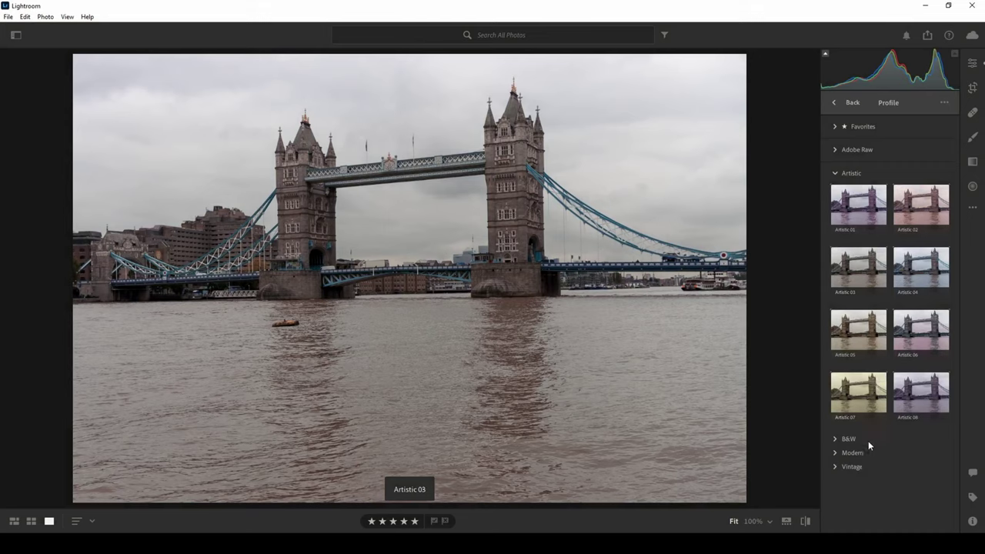
# Apply the Modern 01 profile to the photo, try an amount of 132 and reset the amount to 100.
pyautogui.click(848, 453)
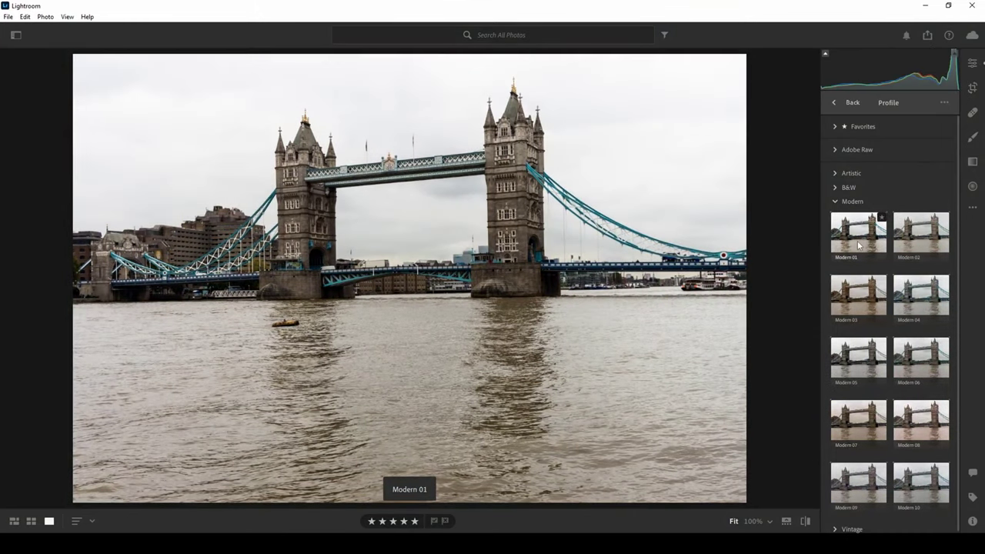
pyautogui.click(858, 246)
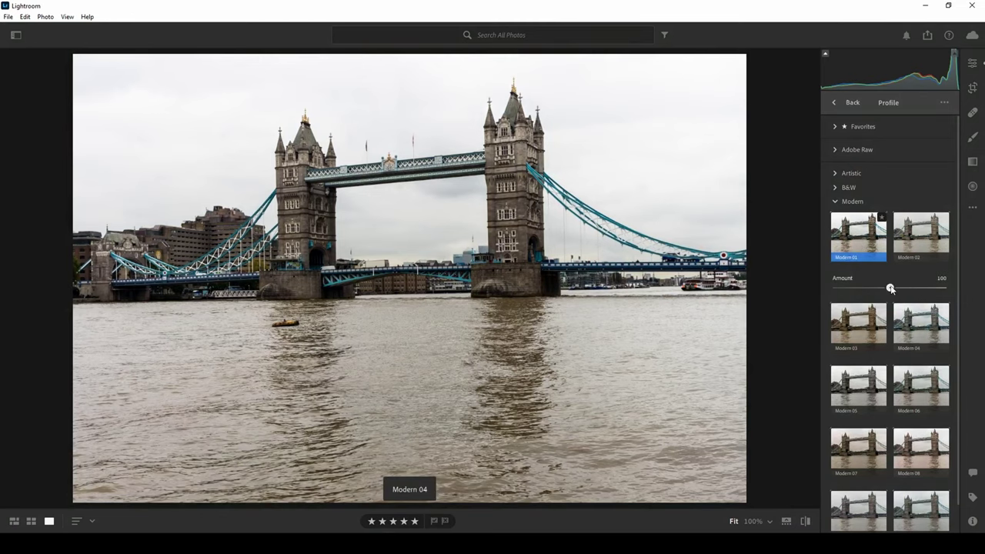
pyautogui.moveTo(891, 288)
pyautogui.mouseDown()
pyautogui.moveTo(918, 288)
pyautogui.moveTo(871, 289)
pyautogui.moveTo(907, 288)
pyautogui.mouseUp()
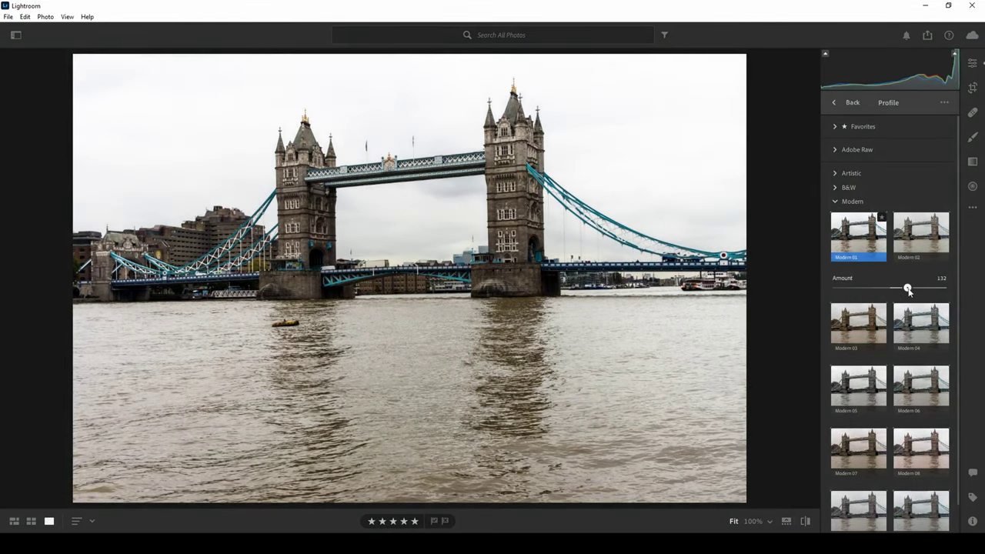
pyautogui.click(823, 157)
pyautogui.click(847, 102)
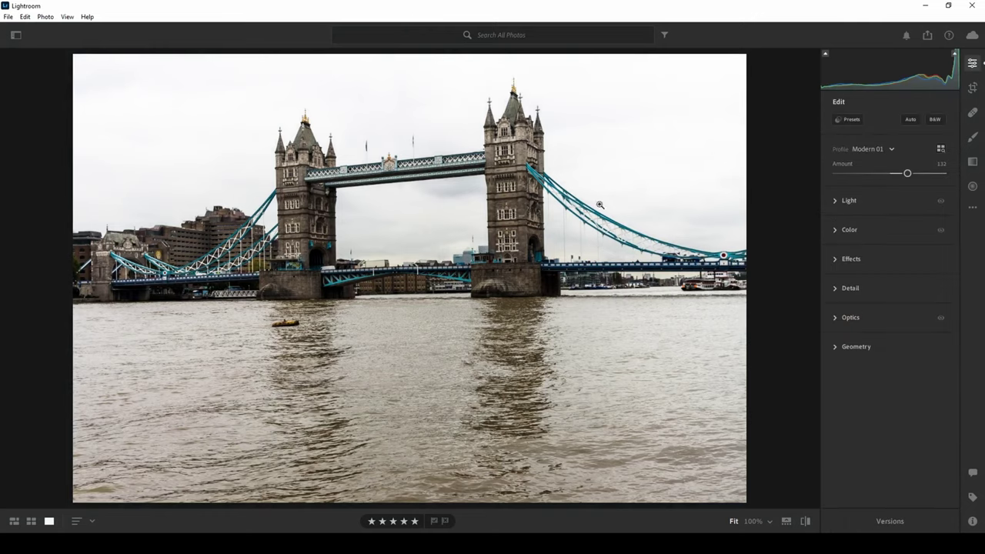
pyautogui.doubleClick(907, 175)
# Compare the photo with its original version and expand the Light adjustments for review.
pyautogui.press('\\')
pyautogui.press('\\')
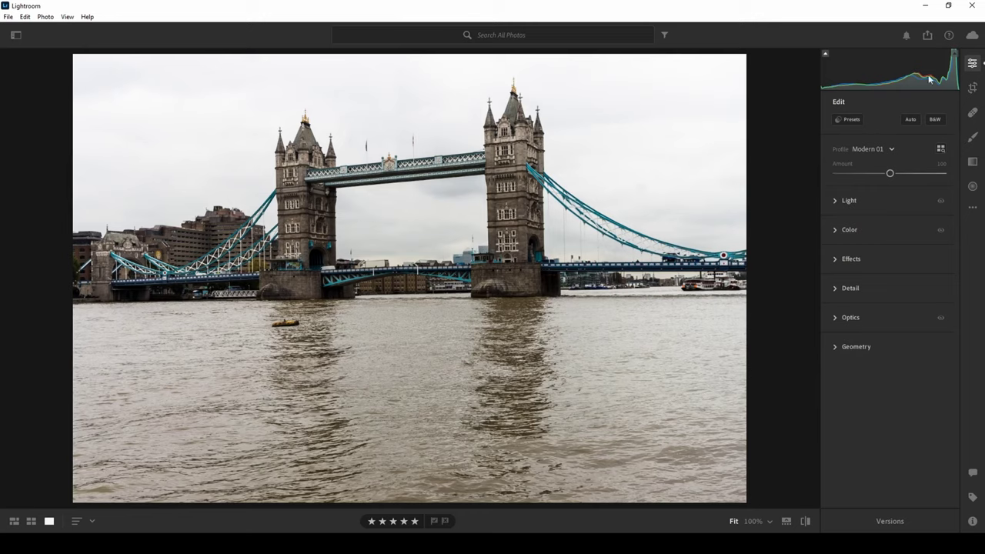
pyautogui.hotkey('ctrl', '1')
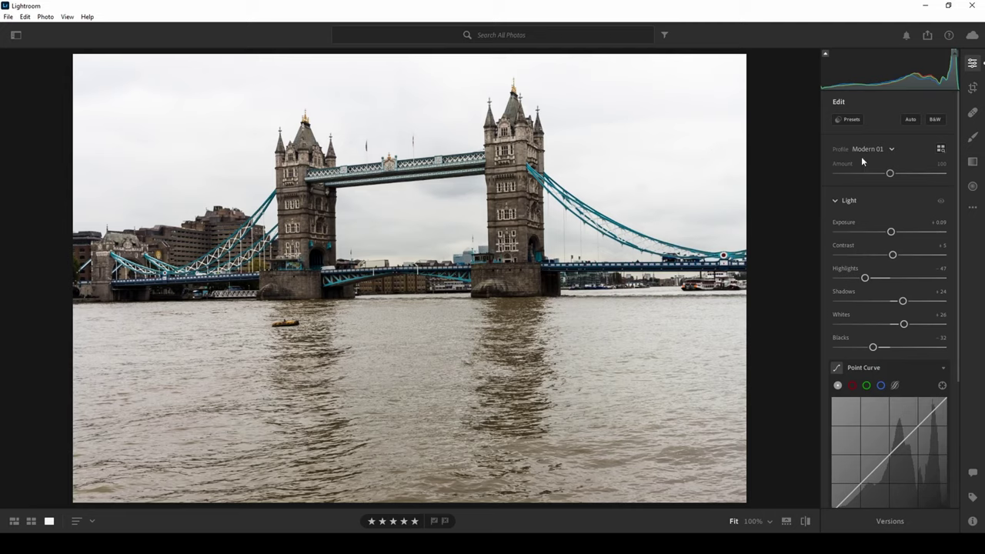
# View the photo's activity and look through the available export and share options.
pyautogui.click(973, 475)
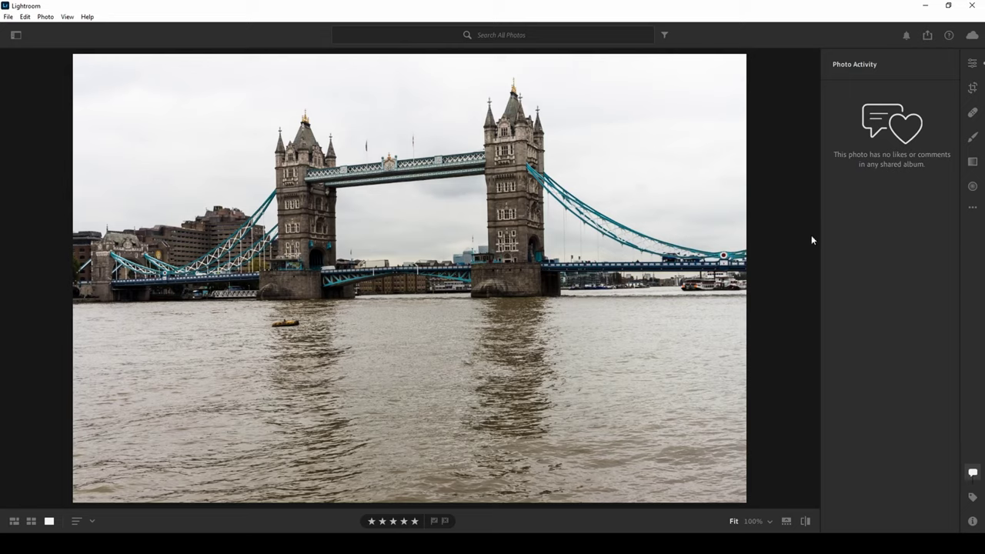
pyautogui.click(927, 36)
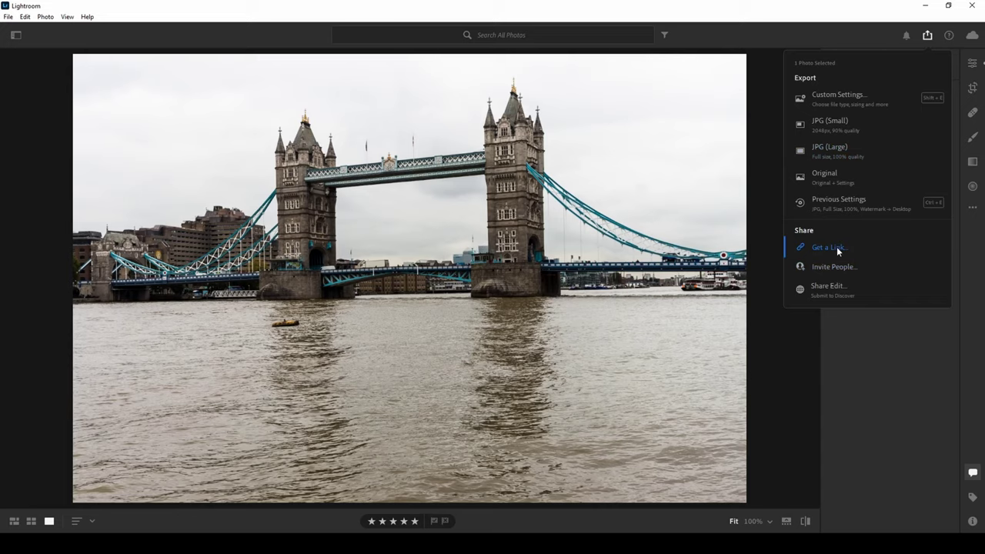
pyautogui.click(970, 385)
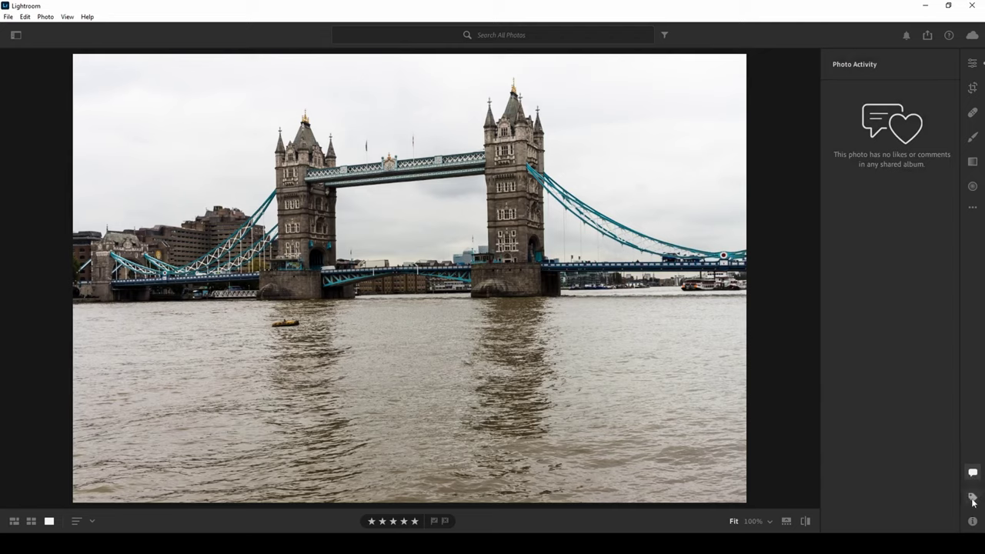
# Check the photo's keywords and its camera and file info, and hide the info.
pyautogui.click(973, 498)
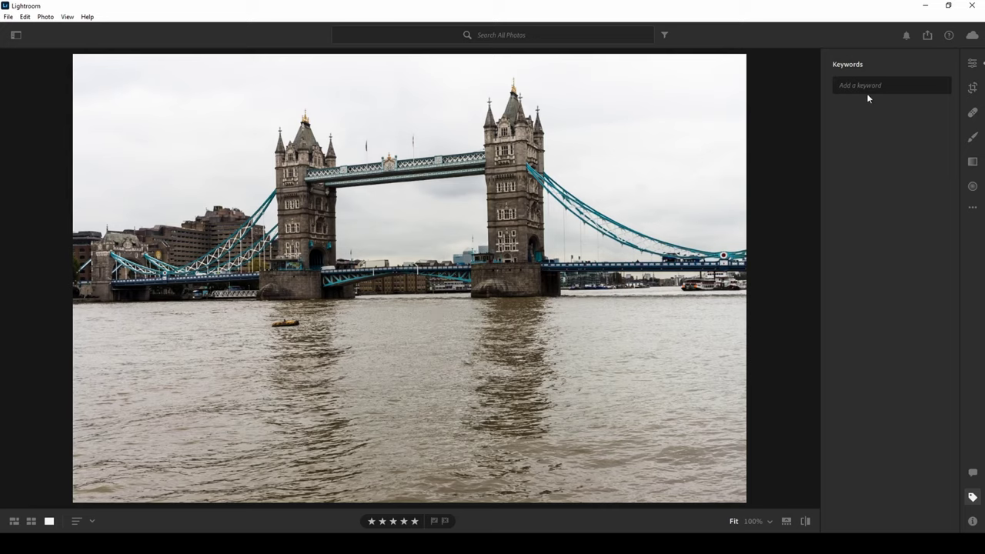
pyautogui.click(972, 522)
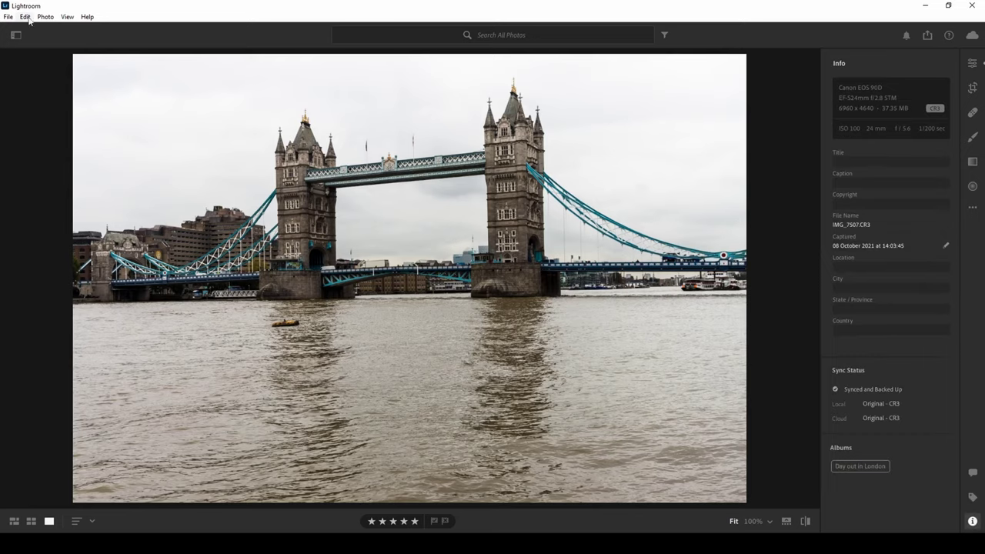
pyautogui.click(67, 16)
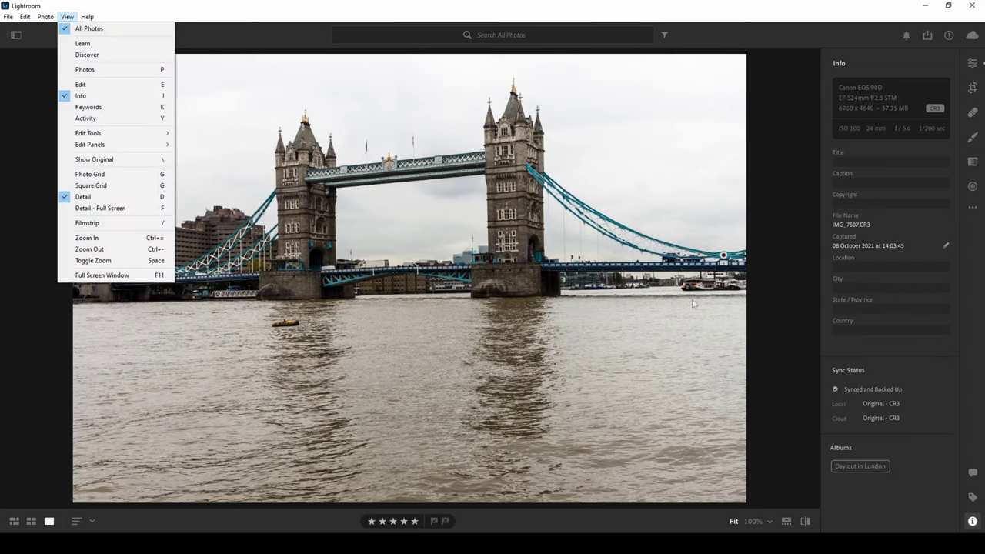
pyautogui.press('Escape')
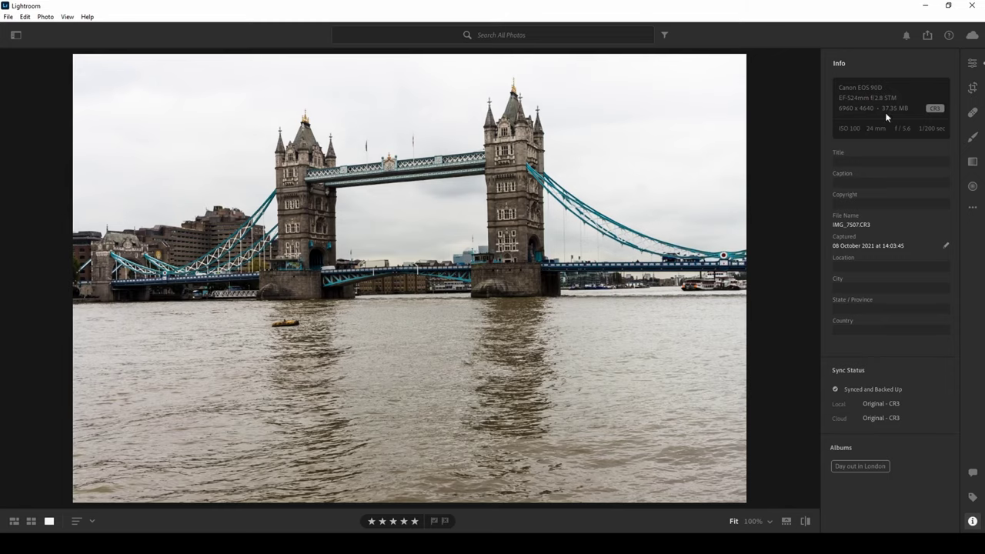
pyautogui.click(972, 520)
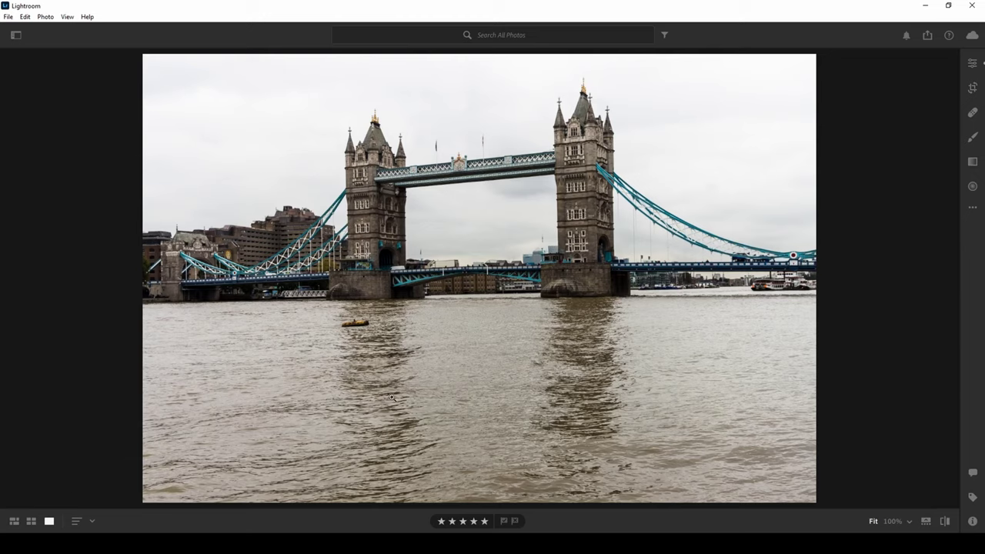
# Bring up the export settings for the Tower Bridge photo from the photo grid and open its watermark settings.
pyautogui.click(31, 520)
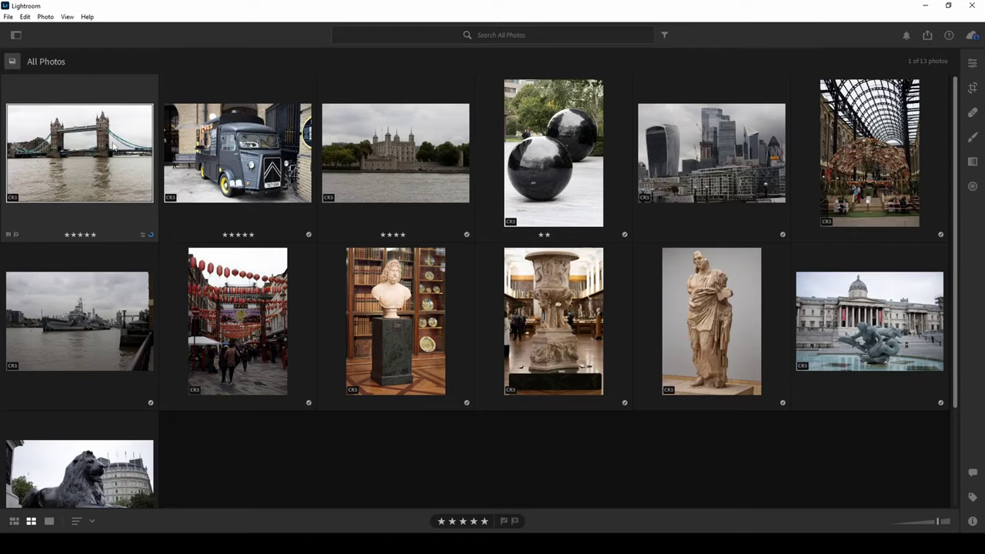
pyautogui.rightClick(88, 150)
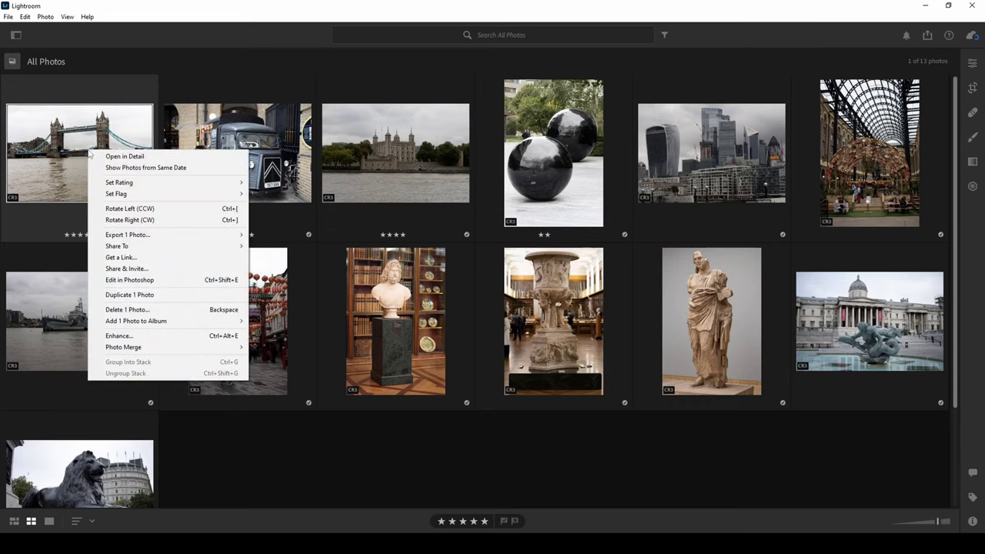
pyautogui.moveTo(131, 237)
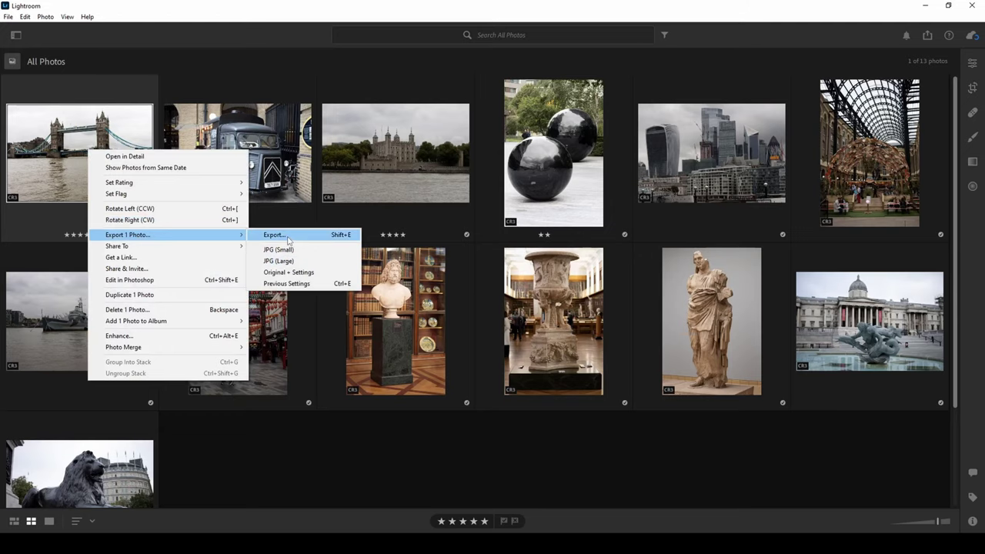
pyautogui.press('Escape')
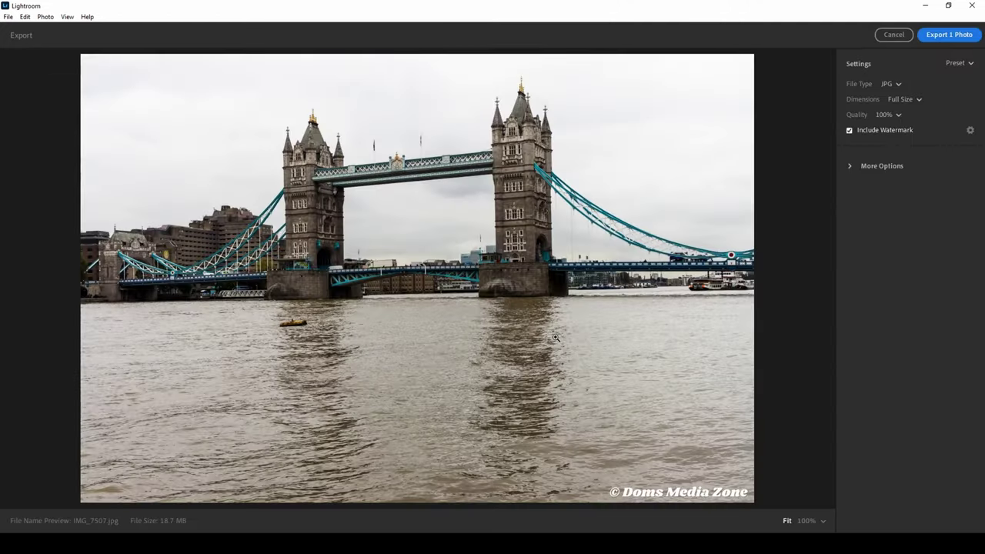
pyautogui.click(970, 132)
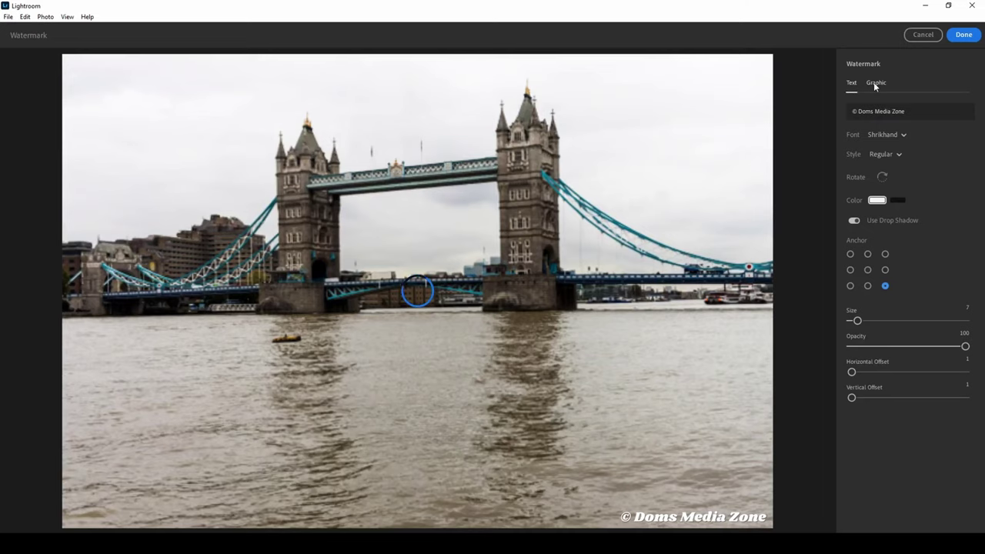
# Switch the watermark to a graphic and load myphotosign_108973_b.png as its image.
pyautogui.click(874, 82)
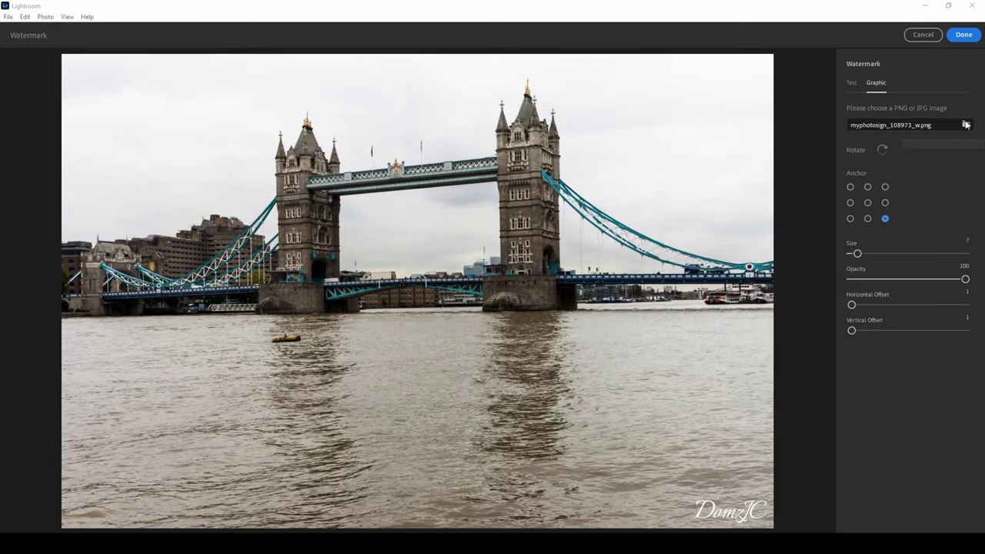
pyautogui.click(965, 124)
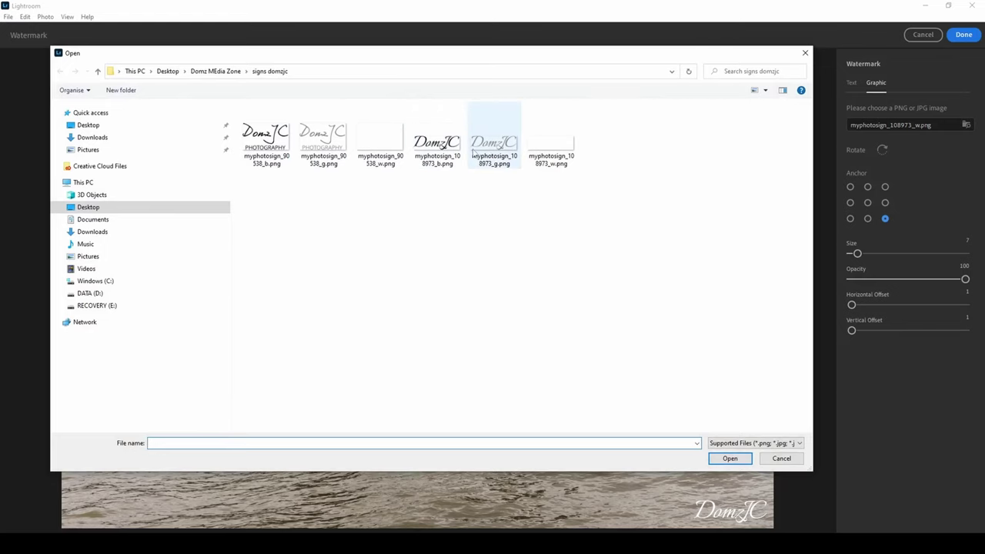
pyautogui.click(436, 148)
pyautogui.click(729, 458)
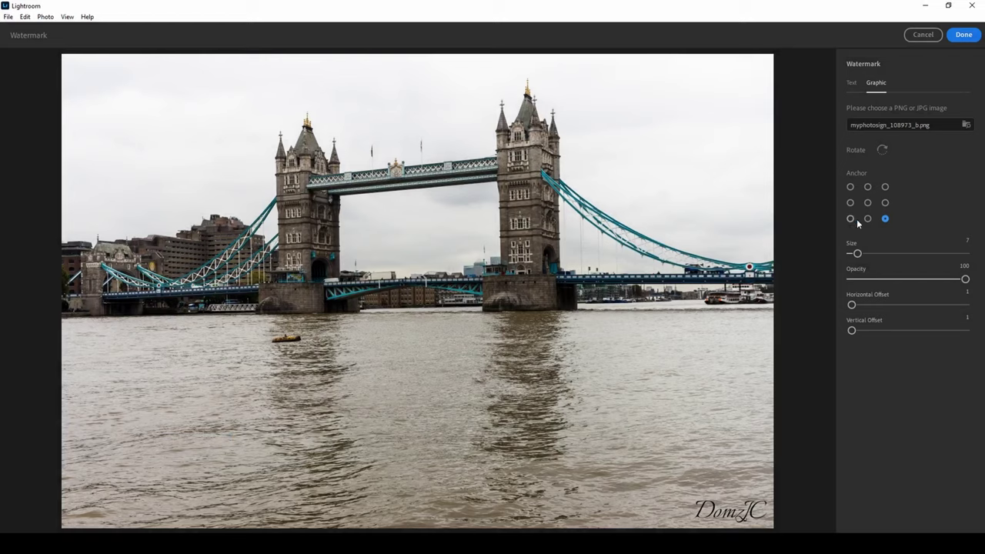
# Try several watermark anchors along the photo's upper edge, settle on the upper-left corner and set the opacity to 46.
pyautogui.click(884, 186)
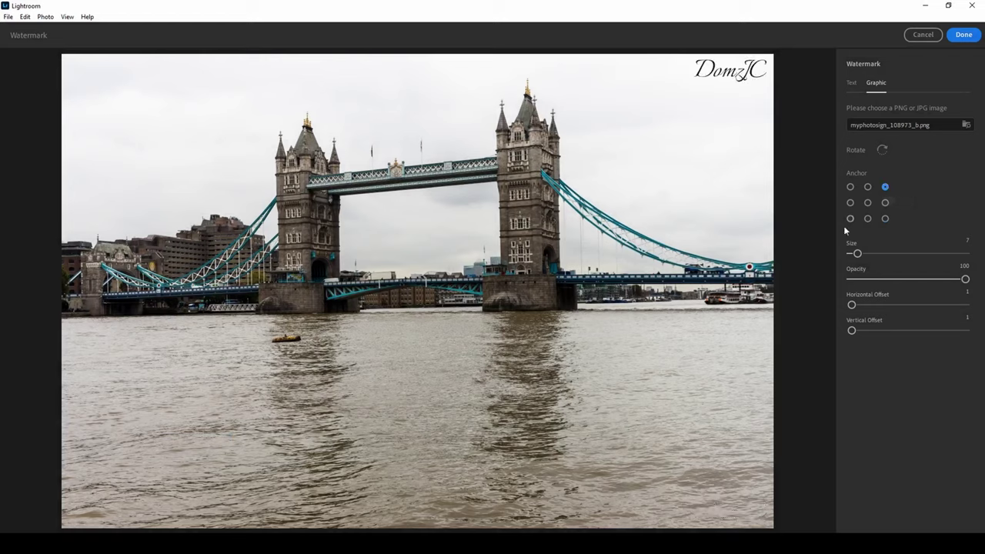
pyautogui.click(850, 187)
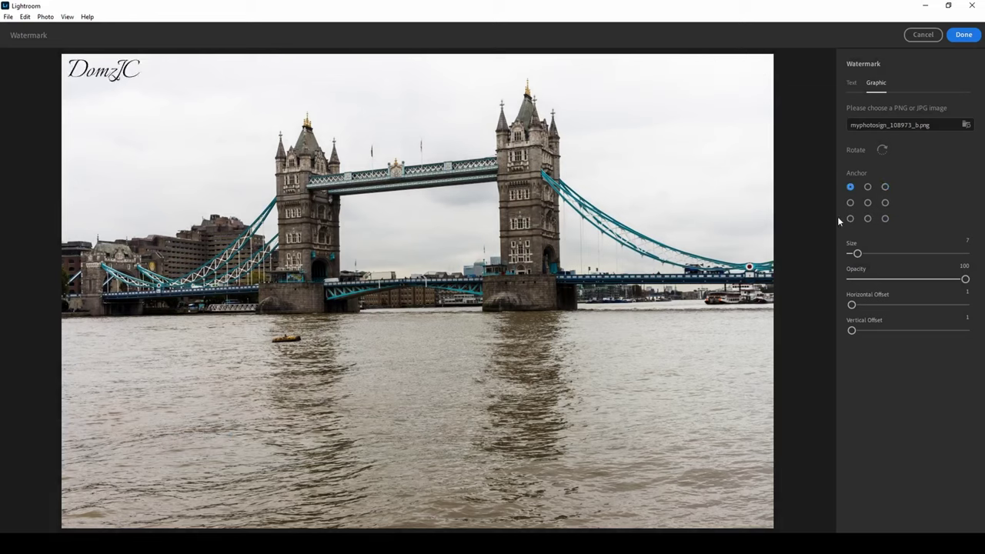
pyautogui.click(867, 187)
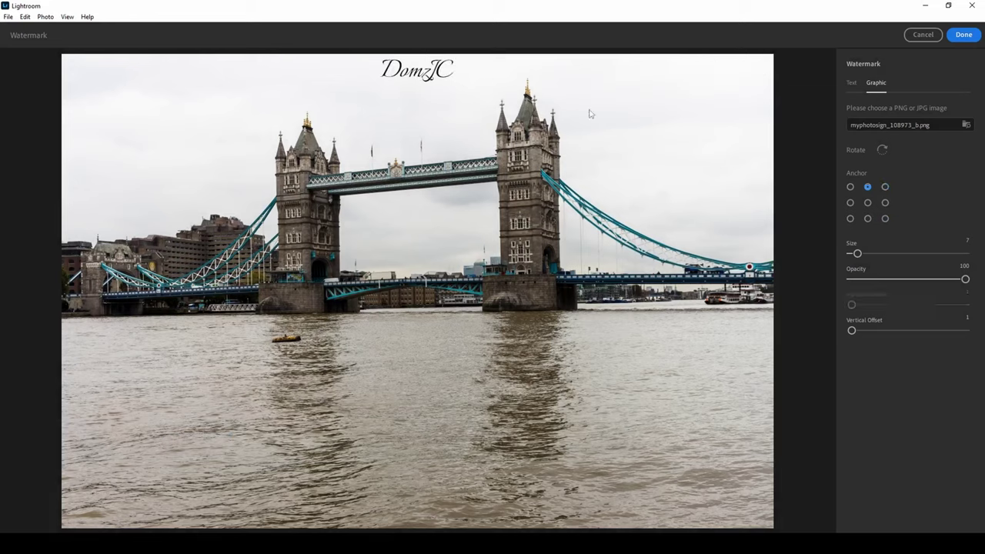
pyautogui.click(850, 187)
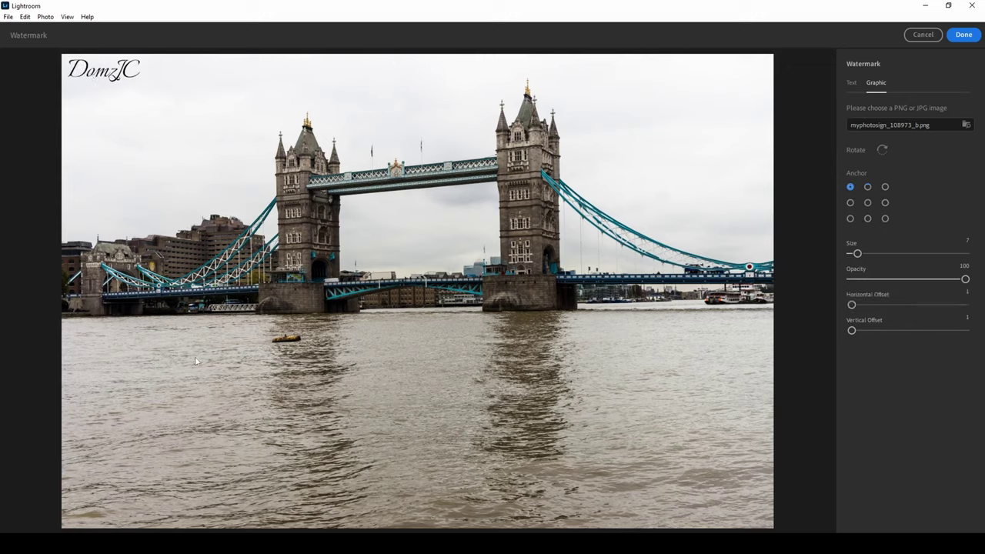
pyautogui.moveTo(857, 253)
pyautogui.mouseDown()
pyautogui.moveTo(884, 256)
pyautogui.moveTo(859, 255)
pyautogui.mouseUp()
pyautogui.moveTo(964, 278); pyautogui.dragTo(904, 280)
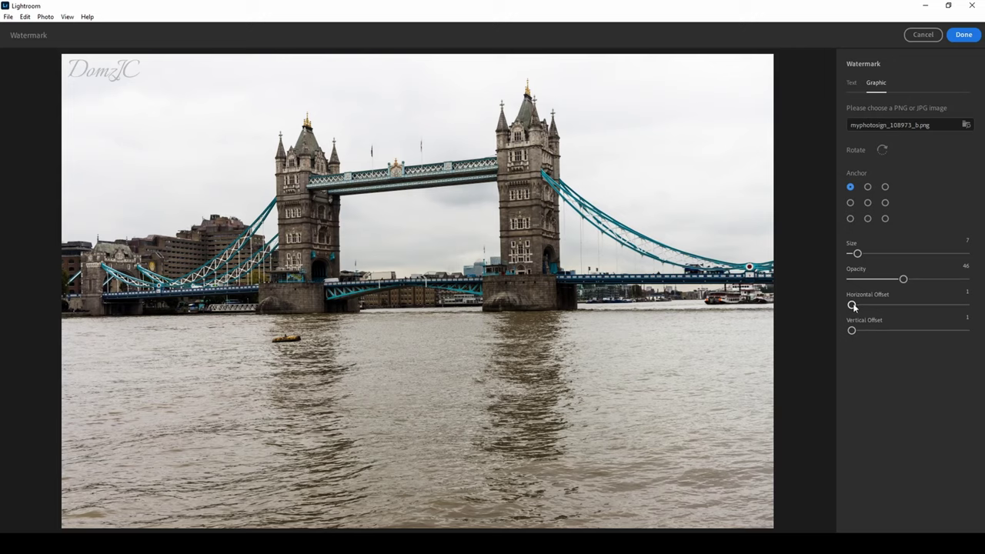
pyautogui.moveTo(852, 305)
pyautogui.mouseDown()
pyautogui.moveTo(863, 307)
pyautogui.moveTo(873, 332)
pyautogui.moveTo(851, 330)
pyautogui.moveTo(851, 305)
pyautogui.mouseUp()
# Switch to the text watermark "© Doms Media Zone" and set its font to Segoe Script.
pyautogui.click(850, 82)
pyautogui.hotkey('ctrl', 'a')
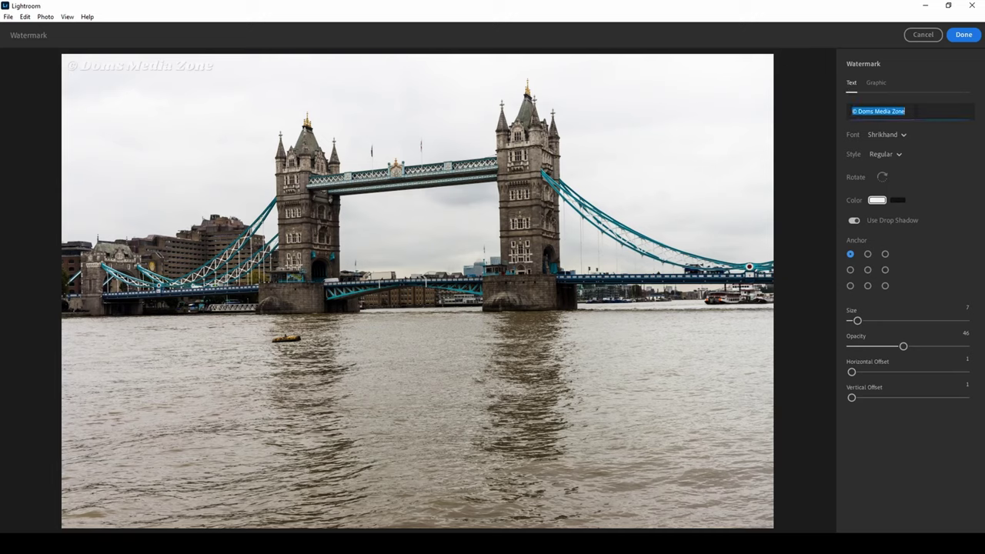
pyautogui.click(921, 113)
pyautogui.moveTo(897, 111); pyautogui.dragTo(831, 110)
pyautogui.click(898, 134)
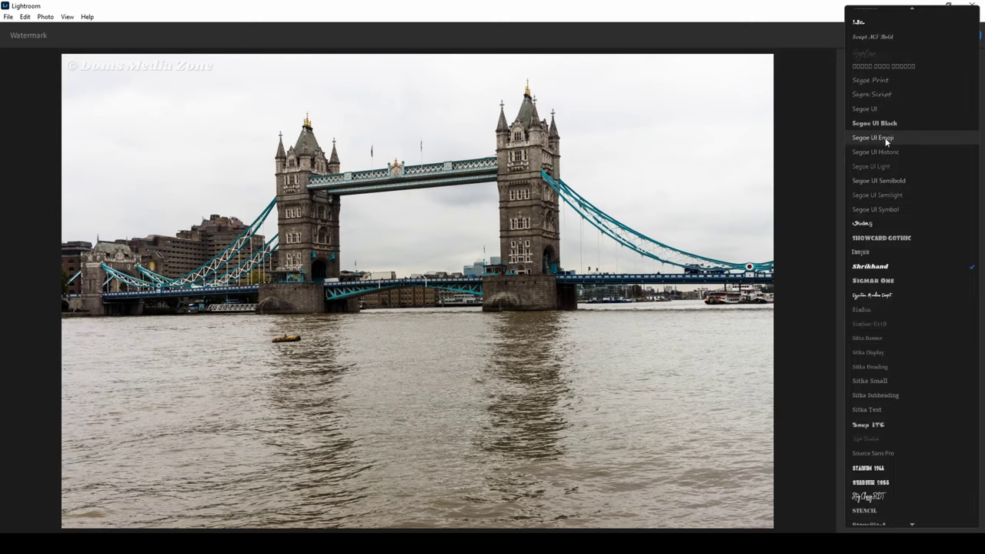
pyautogui.click(889, 94)
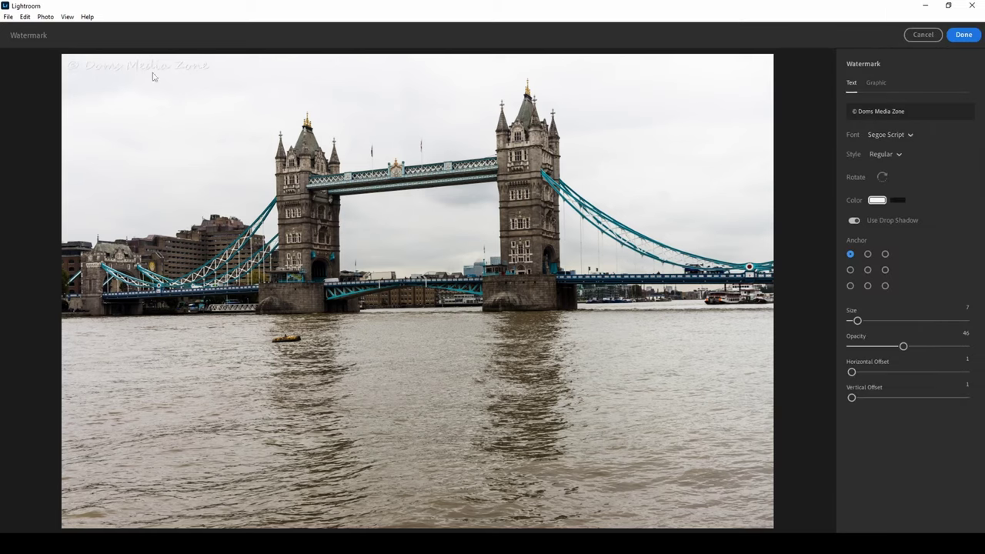
# Make the watermark text black at 100 opacity and accept the watermark settings.
pyautogui.click(898, 200)
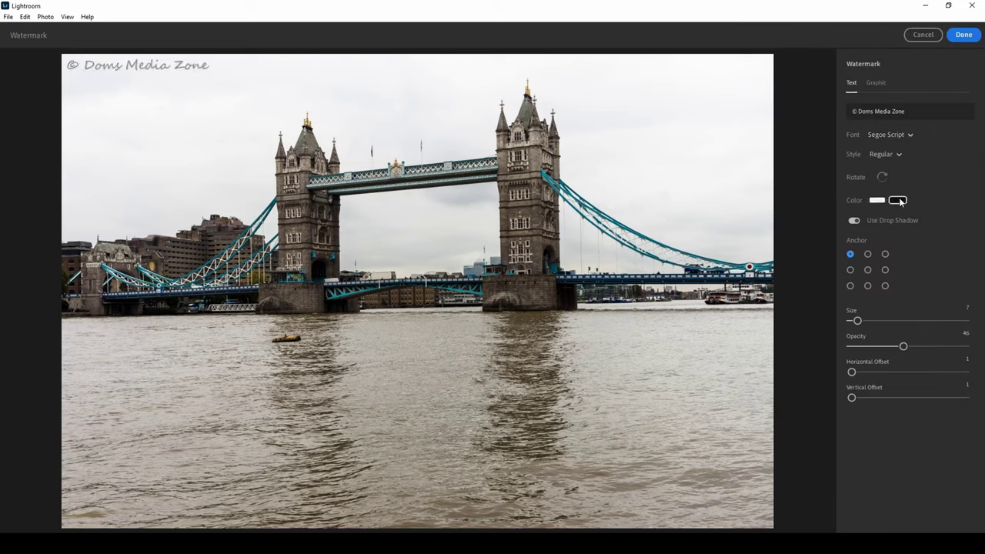
pyautogui.moveTo(904, 347); pyautogui.dragTo(964, 346)
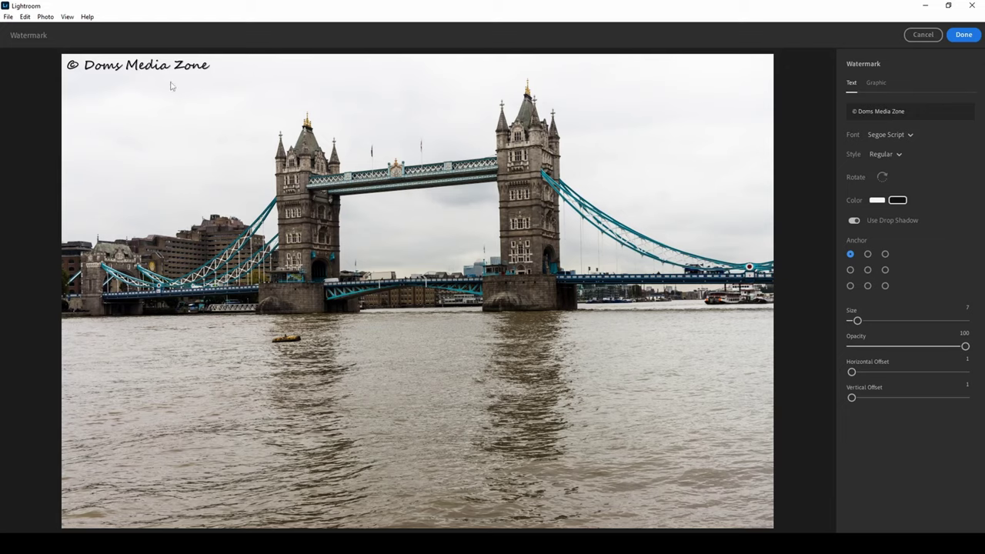
pyautogui.click(962, 35)
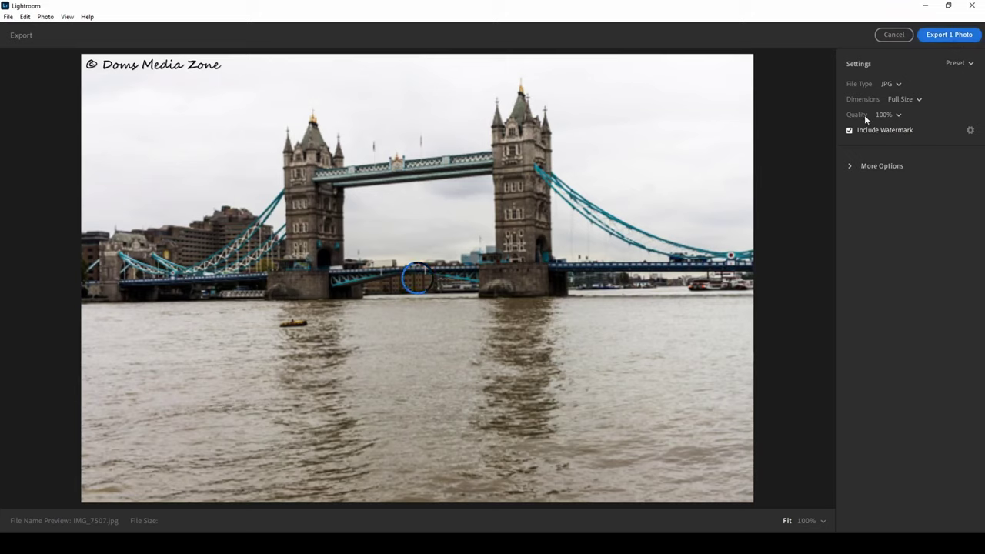
# Look through the export's quality, file type and dimensions choices, keeping 100%, JPG and Full Size.
pyautogui.click(898, 115)
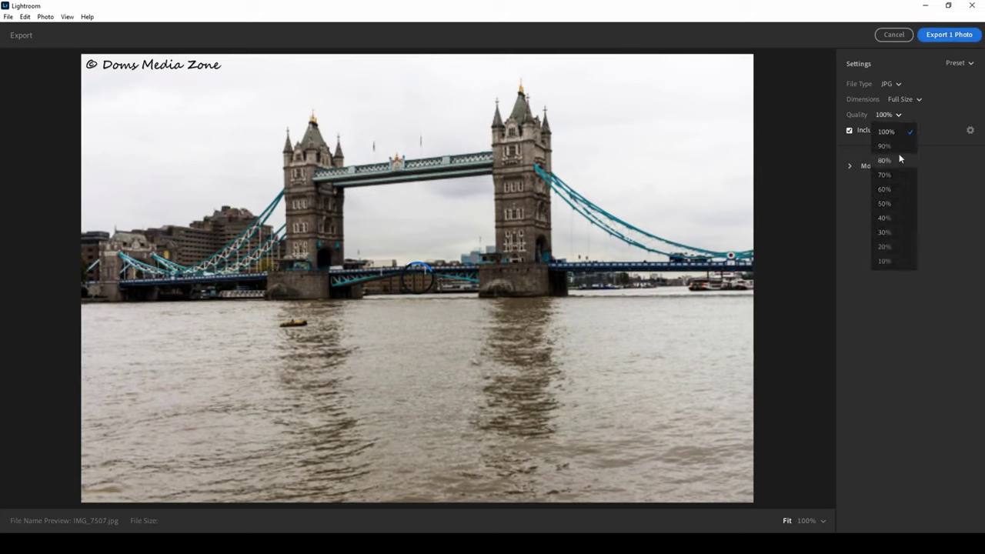
pyautogui.click(969, 216)
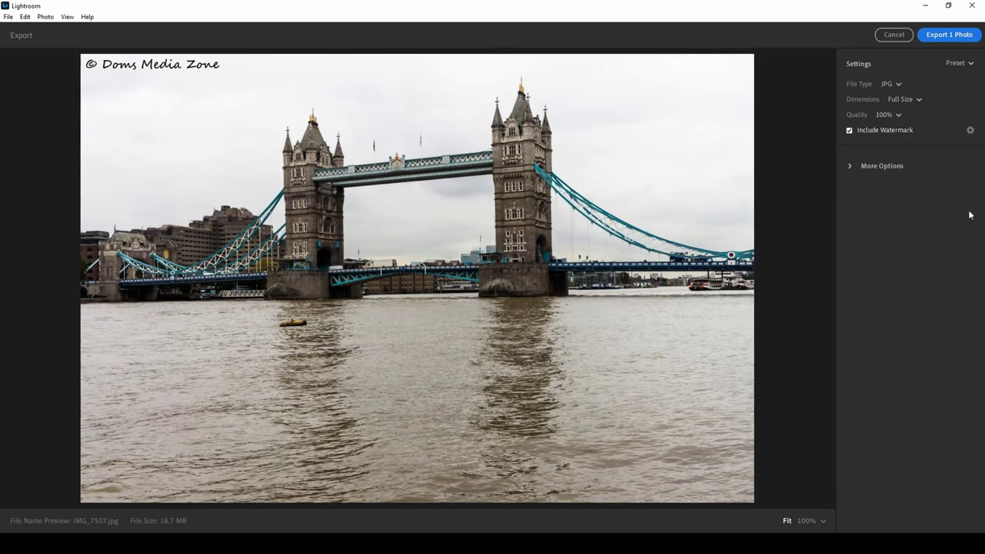
pyautogui.click(897, 85)
pyautogui.click(910, 158)
pyautogui.click(915, 102)
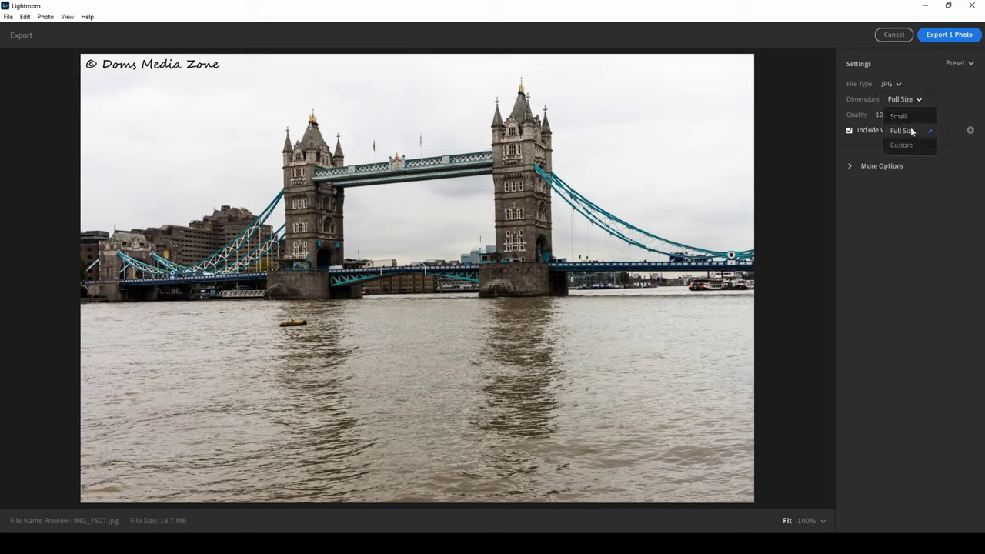
pyautogui.click(900, 128)
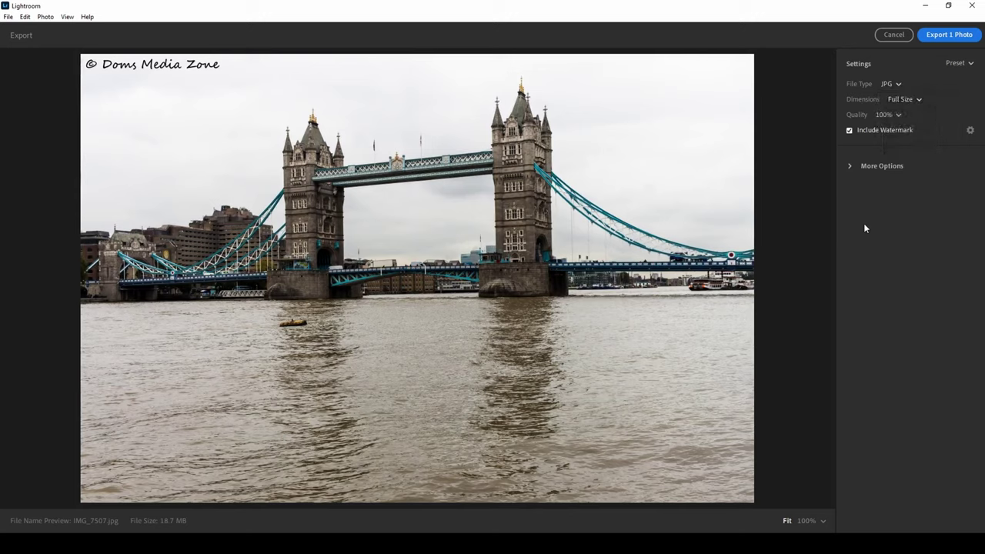
# Expand the additional export options and export the watermarked photo to the Desktop folder.
pyautogui.click(851, 166)
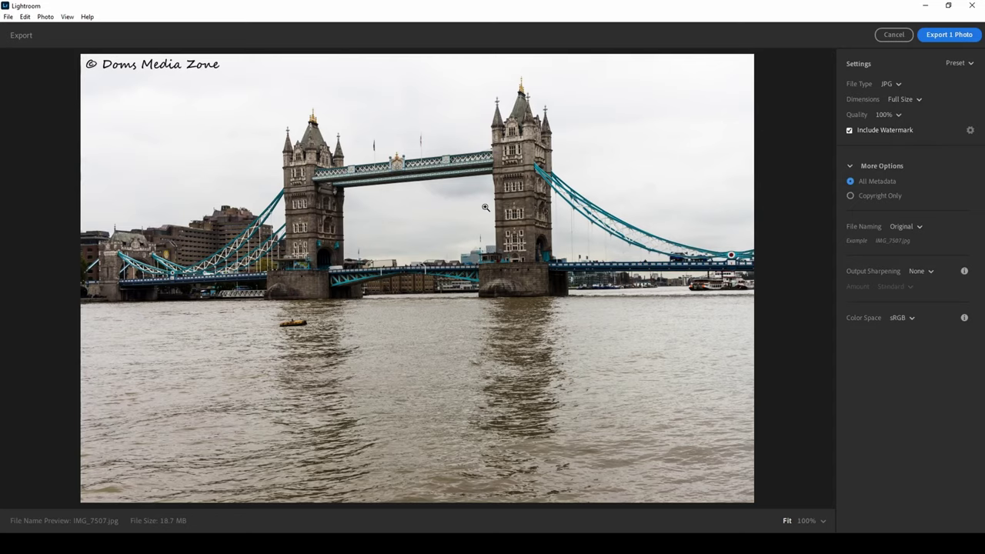
pyautogui.click(946, 39)
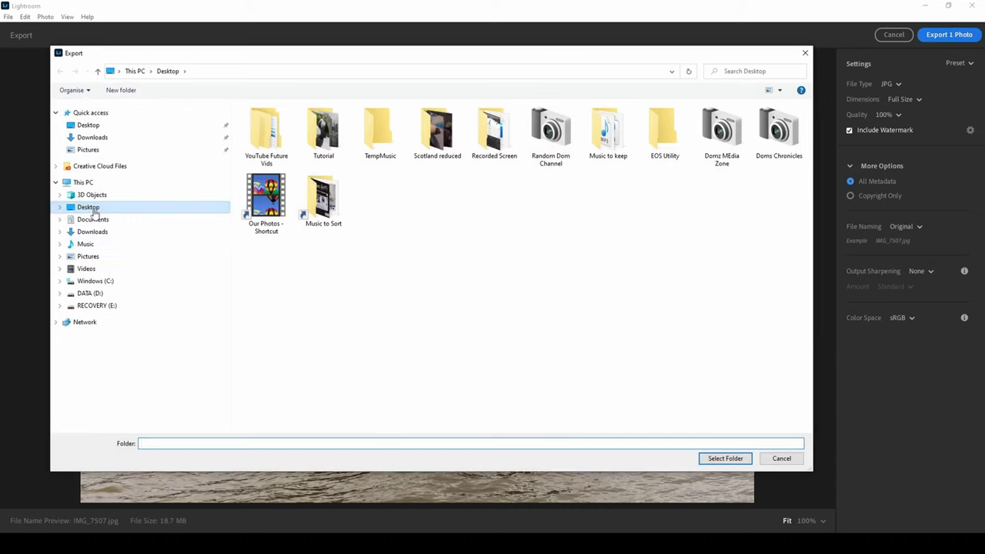
pyautogui.click(163, 207)
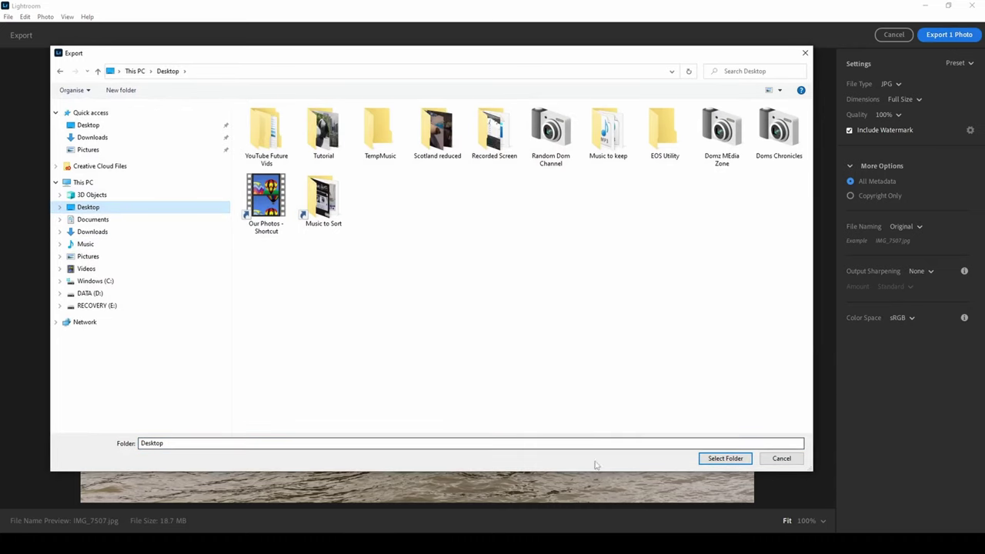
pyautogui.click(711, 457)
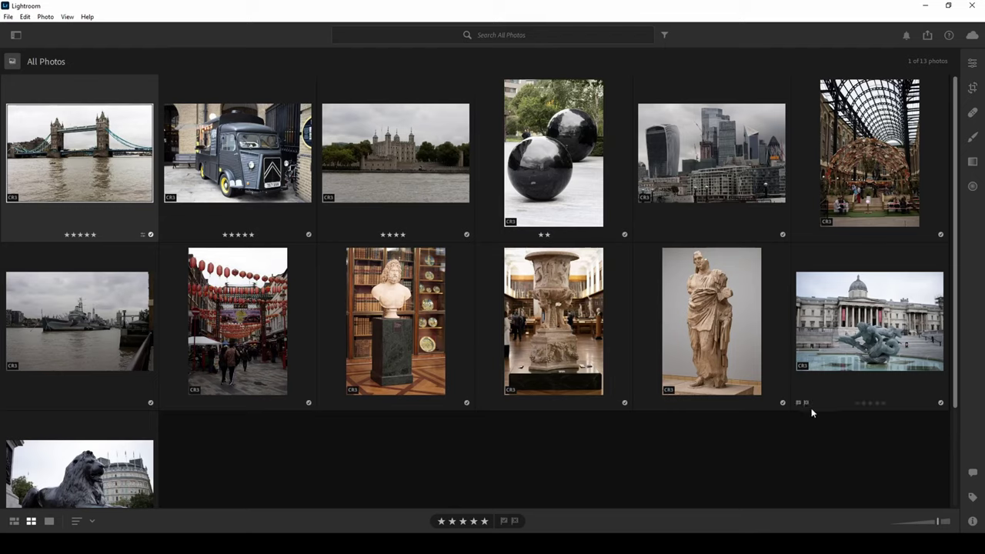
# Open the Tower Bridge photo for editing from the photo grid.
pyautogui.click(969, 67)
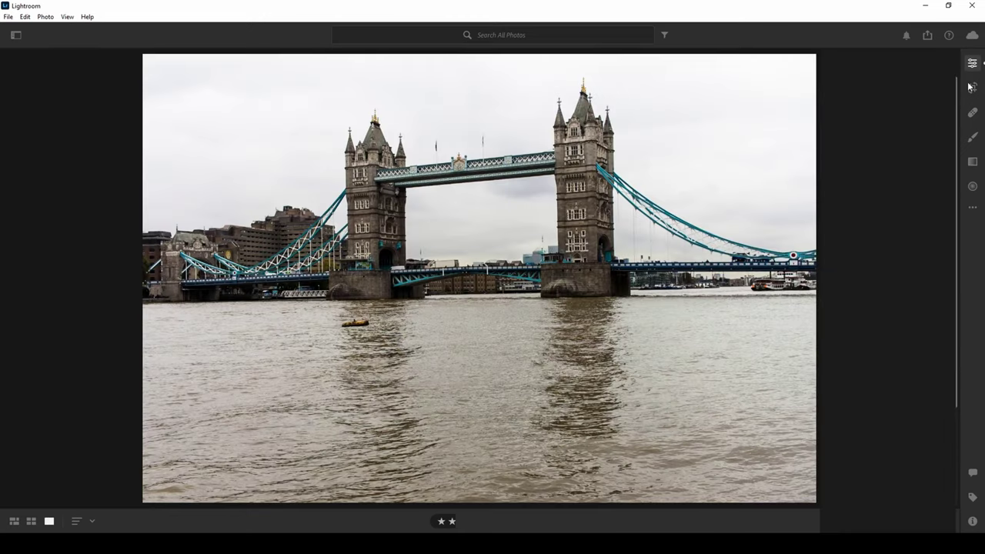